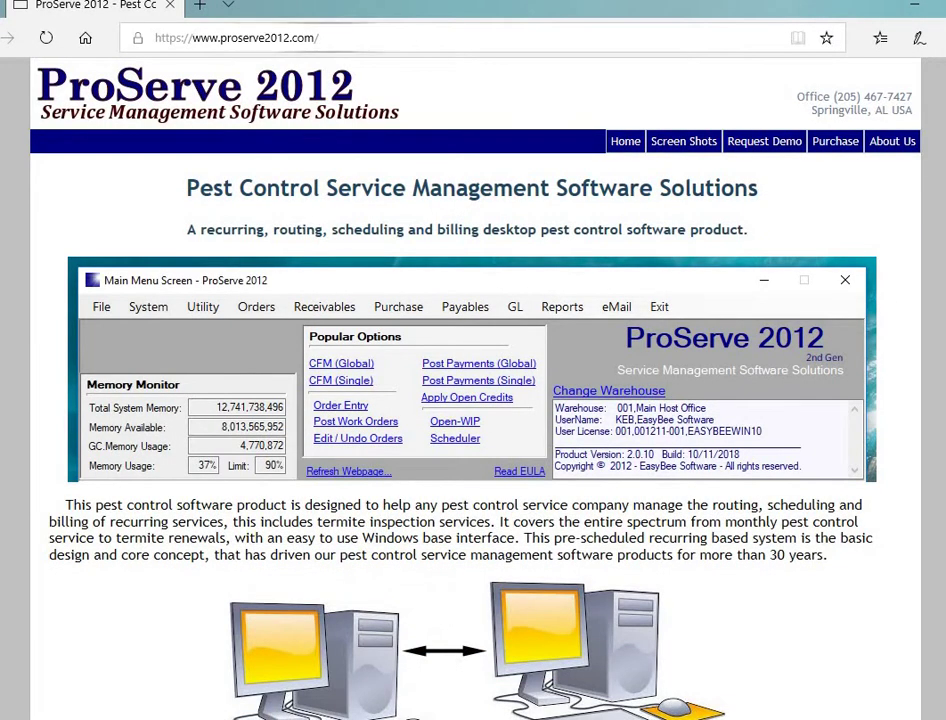
- Scroll the proserve2012.com home page down to its Platform section on Visual Studio, SQL Server and .NET
{"action": "key", "text": "ctrl+l"}
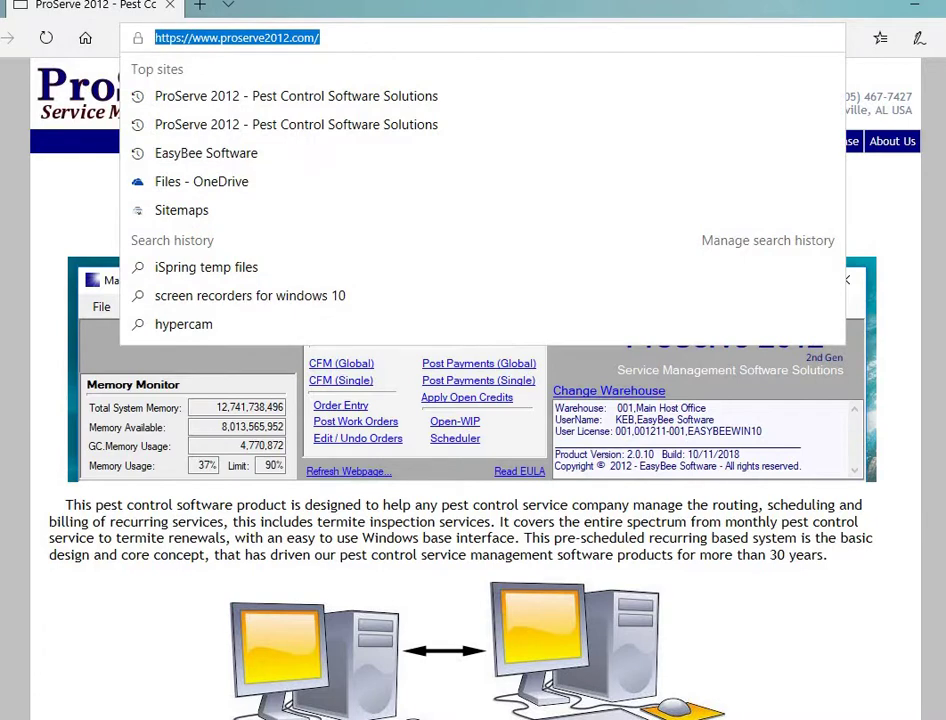
{"action": "key", "text": "Escape"}
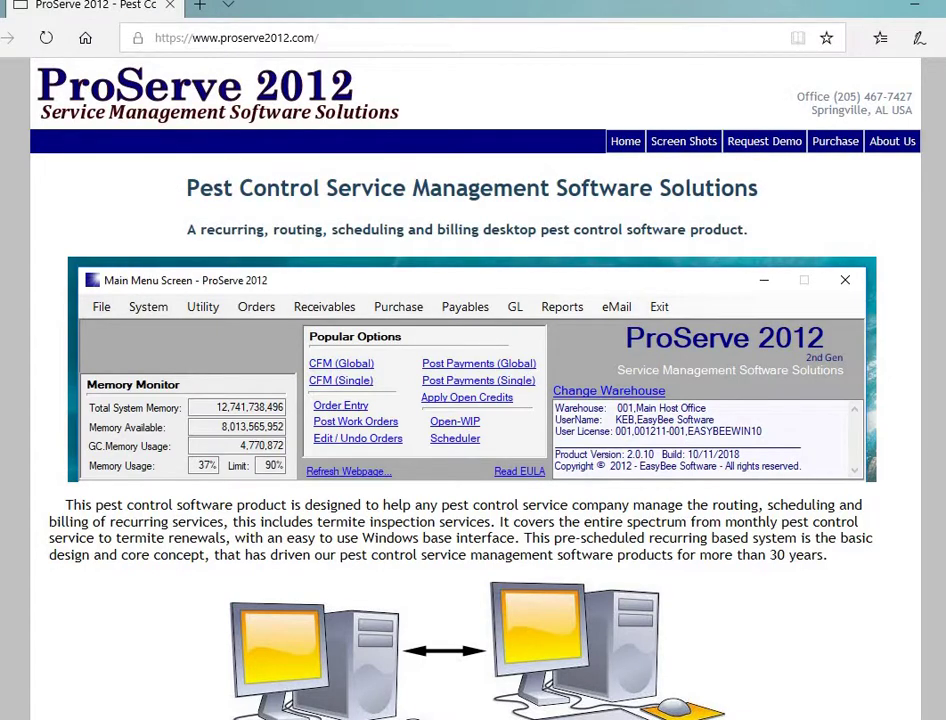
{"action": "scroll", "coordinate": [473, 400], "scroll_direction": "down", "scroll_amount": 3}
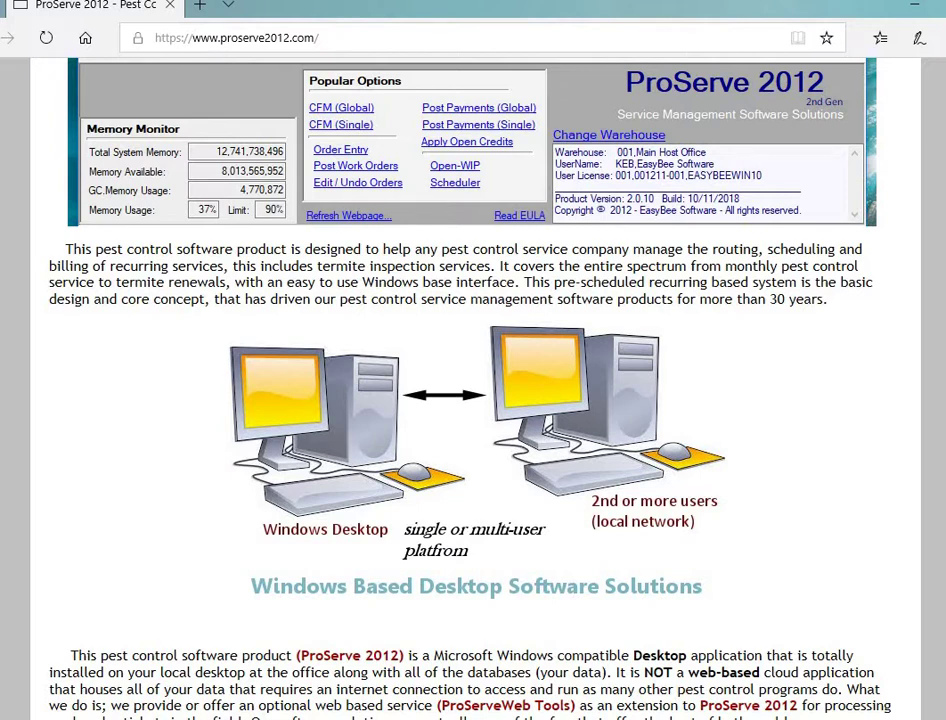
{"action": "scroll", "coordinate": [605, 590], "scroll_direction": "down", "scroll_amount": 2}
{"action": "scroll", "coordinate": [605, 590], "scroll_direction": "down", "scroll_amount": 2}
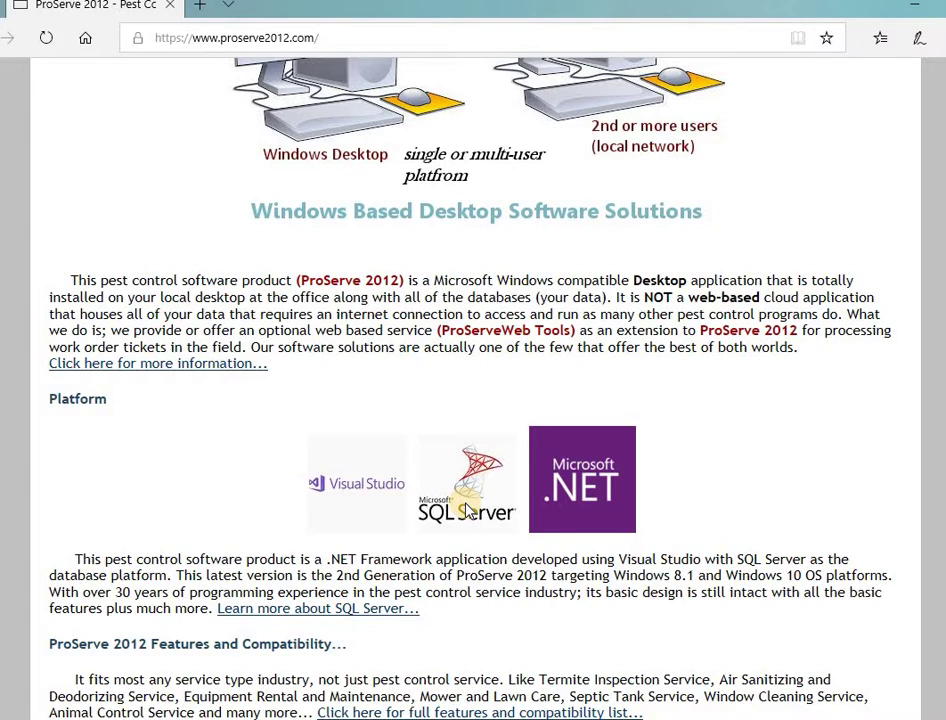
- Launch ProServe 2012 from the desktop and log in as Admin to warehouse 001 Main Host Office
{"action": "left_click", "coordinate": [915, 8]}
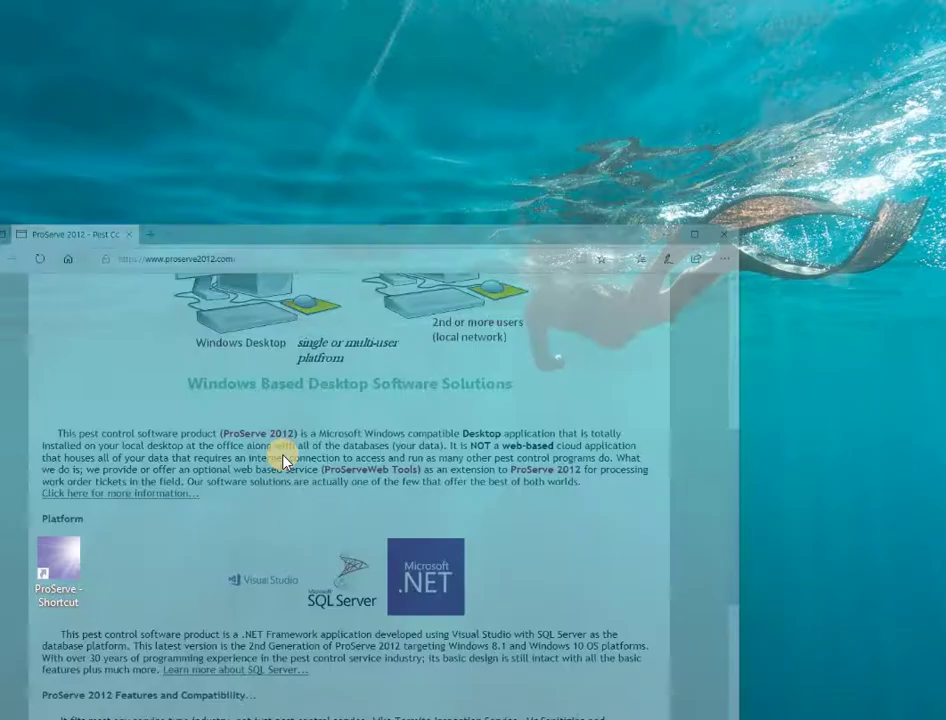
{"action": "left_click", "coordinate": [44, 563]}
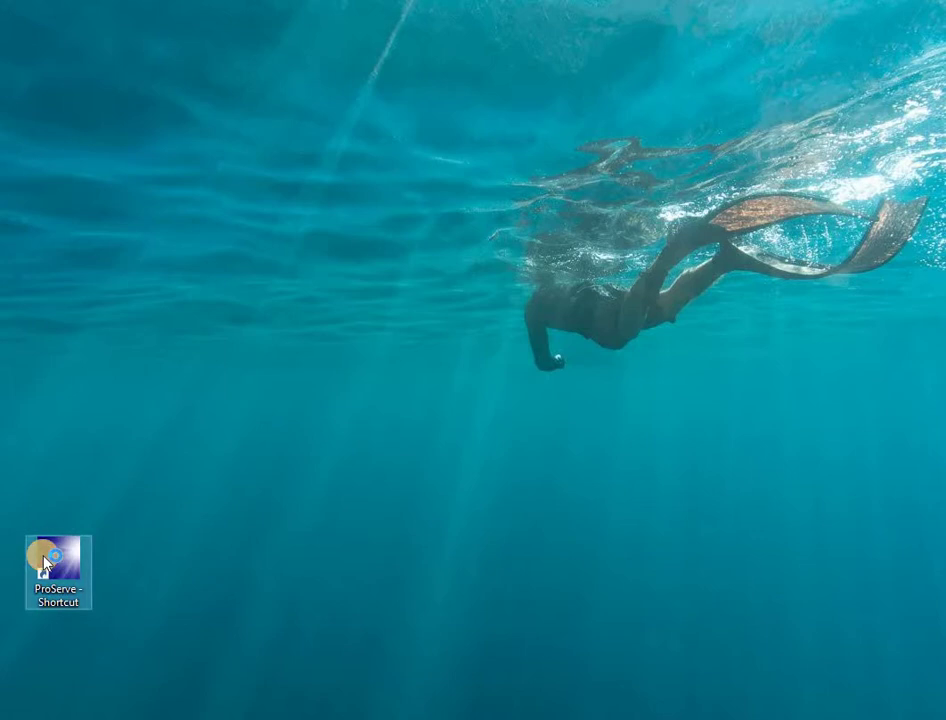
{"action": "double_click", "coordinate": [44, 563]}
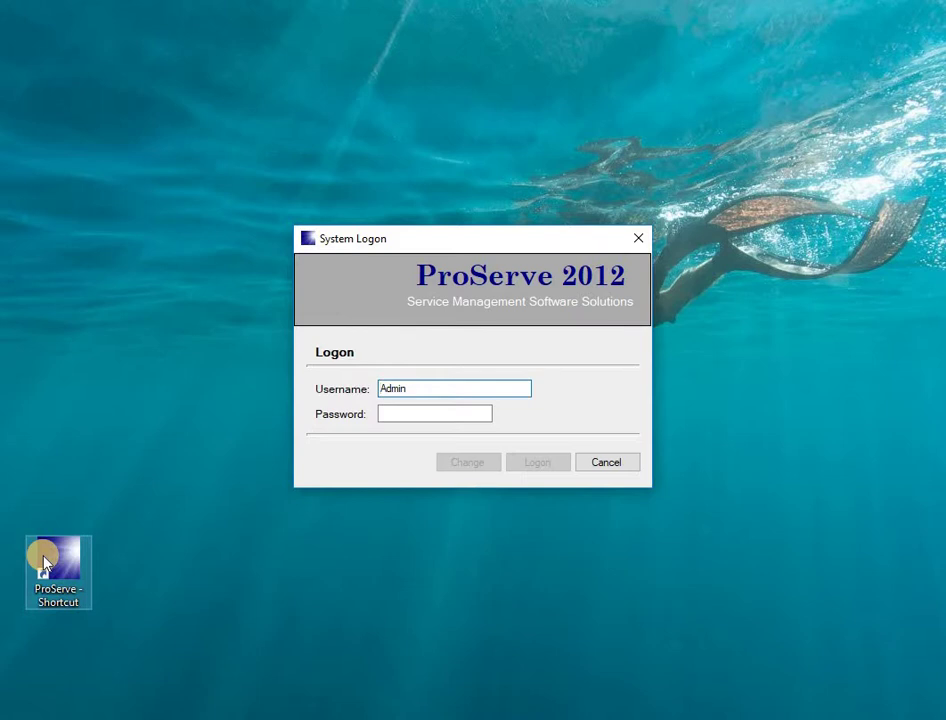
{"action": "key", "text": "Tab"}
{"action": "type", "text": "***"}
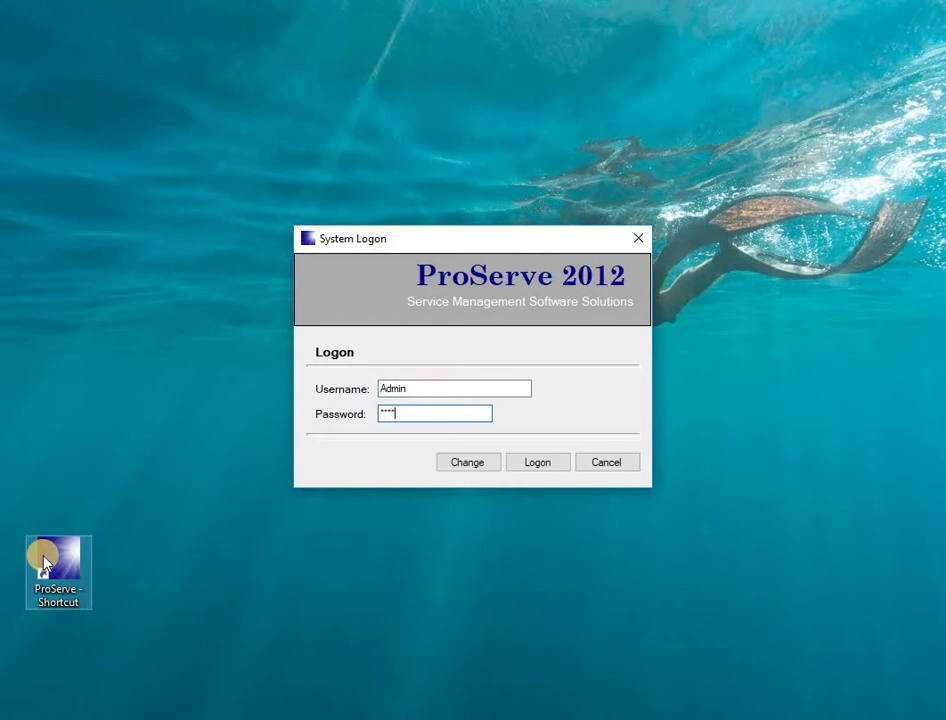
{"action": "type", "text": "**"}
{"action": "key", "text": "Return"}
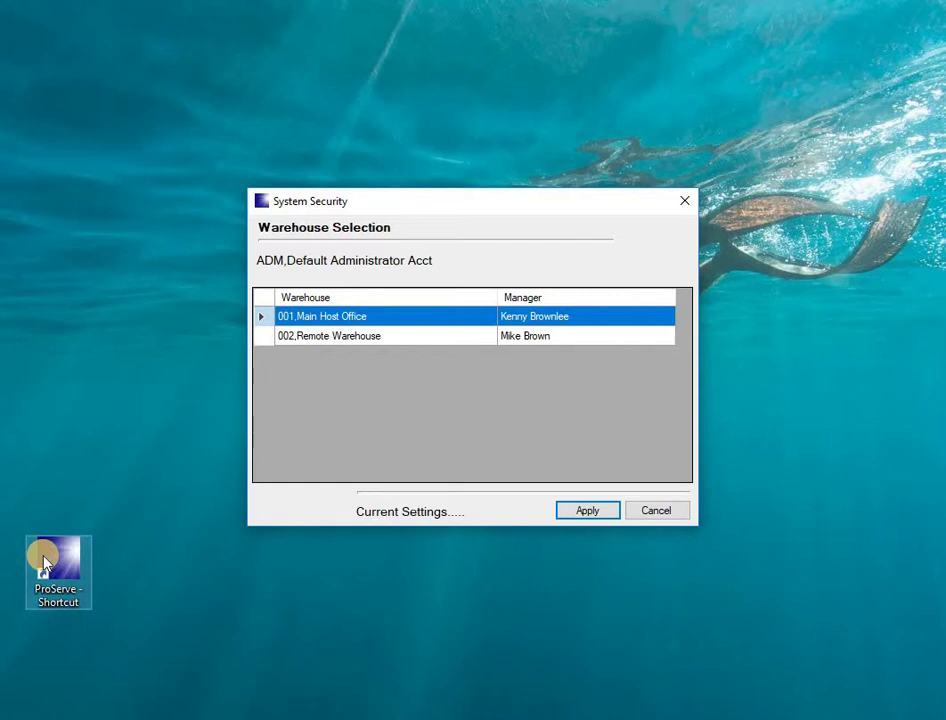
{"action": "key", "text": "Return"}
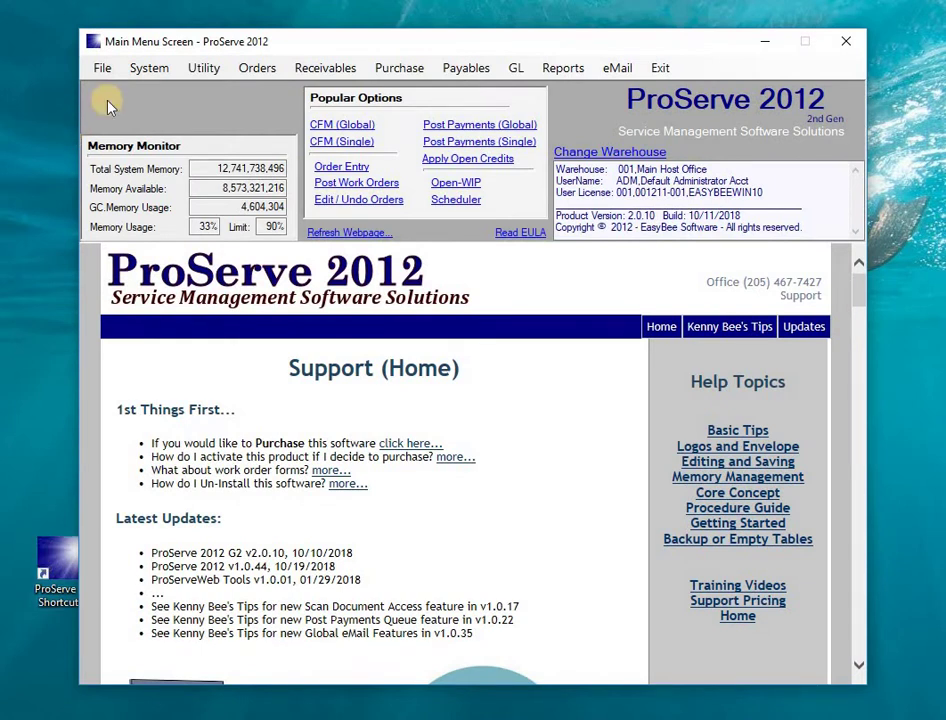
- Browse the File and Reports menus without choosing anything, then bring up System LookUp Tables
{"action": "left_click", "coordinate": [102, 68]}
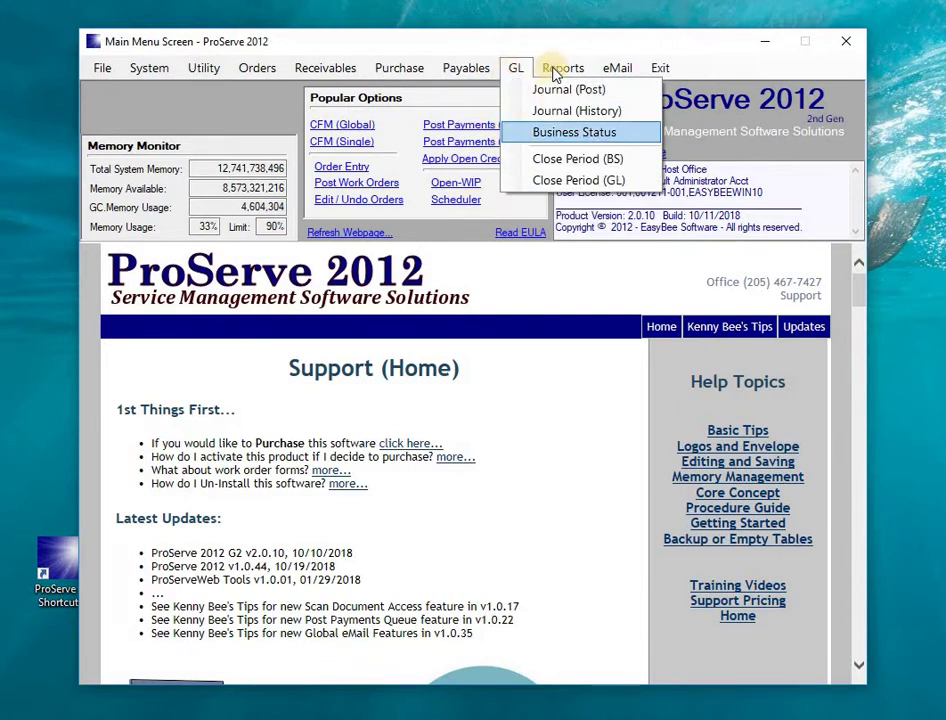
{"action": "mouse_move", "coordinate": [563, 68]}
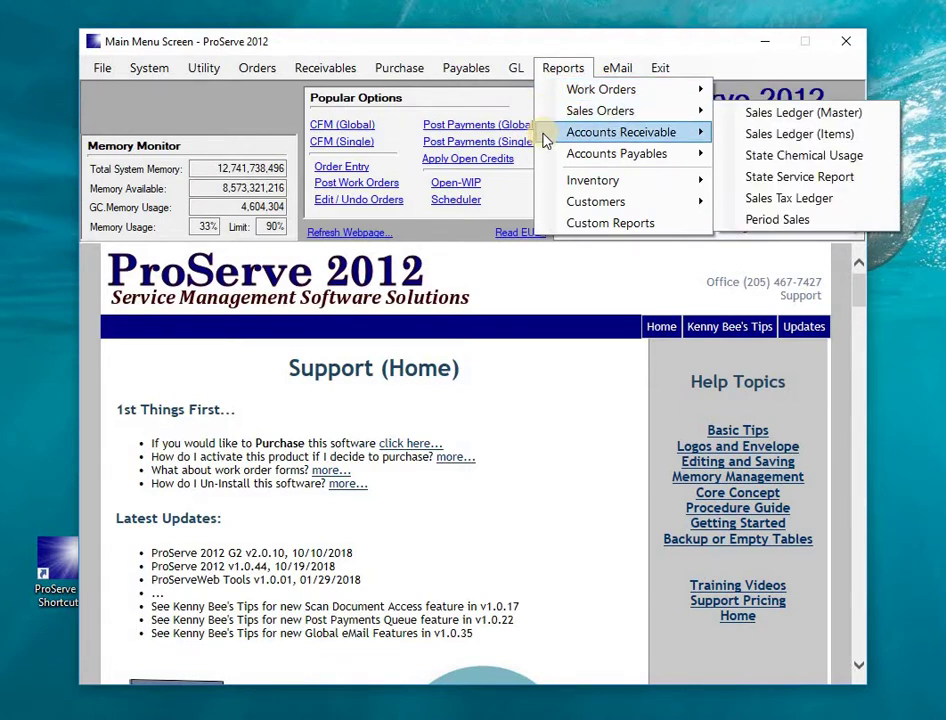
{"action": "mouse_move", "coordinate": [617, 153]}
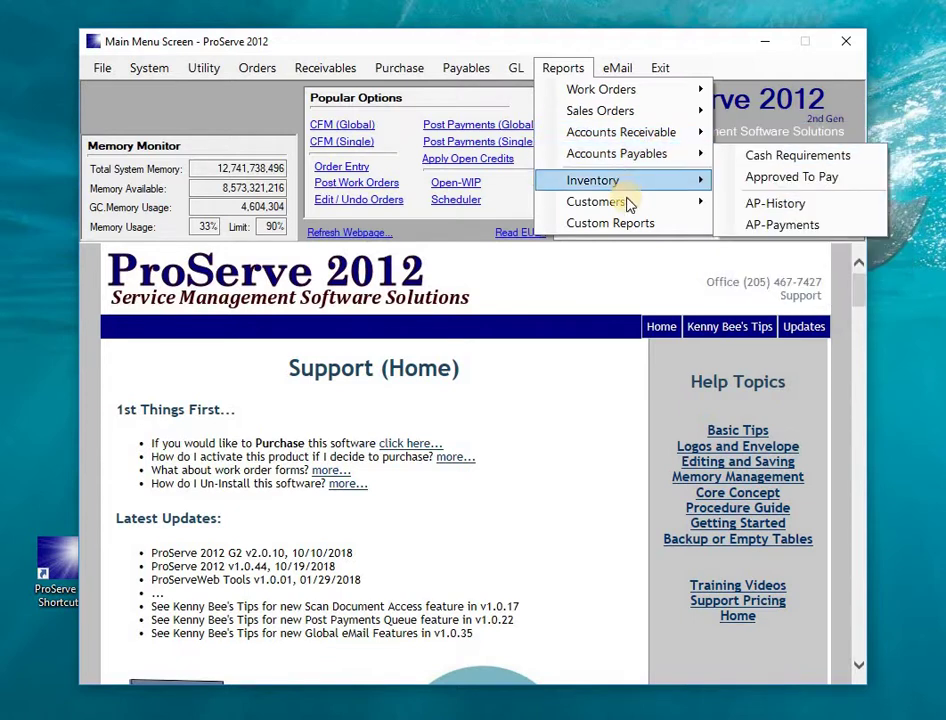
{"action": "mouse_move", "coordinate": [596, 201]}
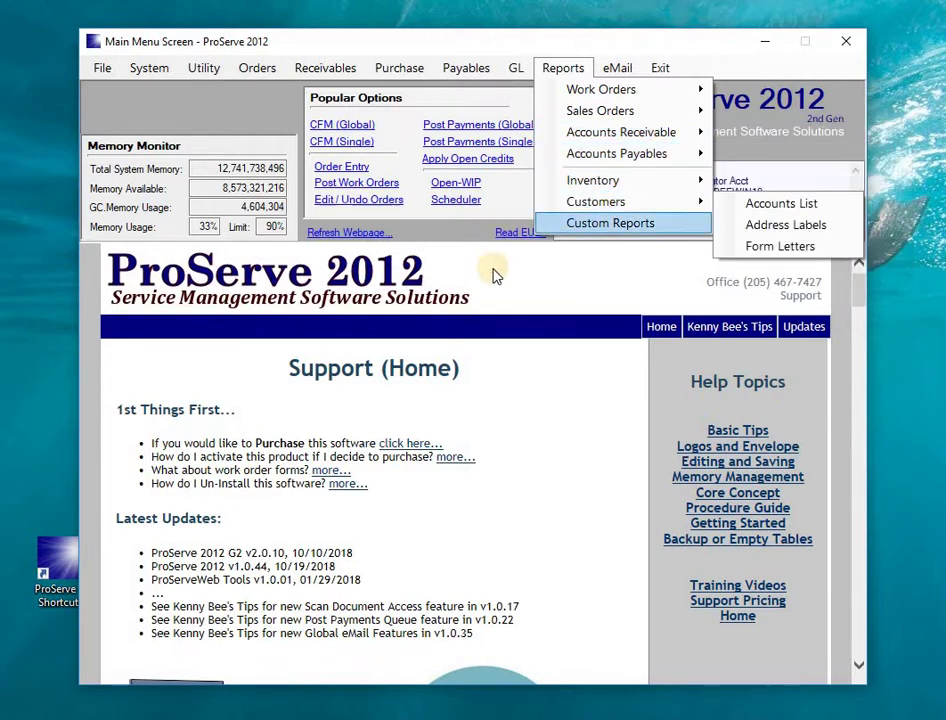
{"action": "left_click", "coordinate": [494, 276]}
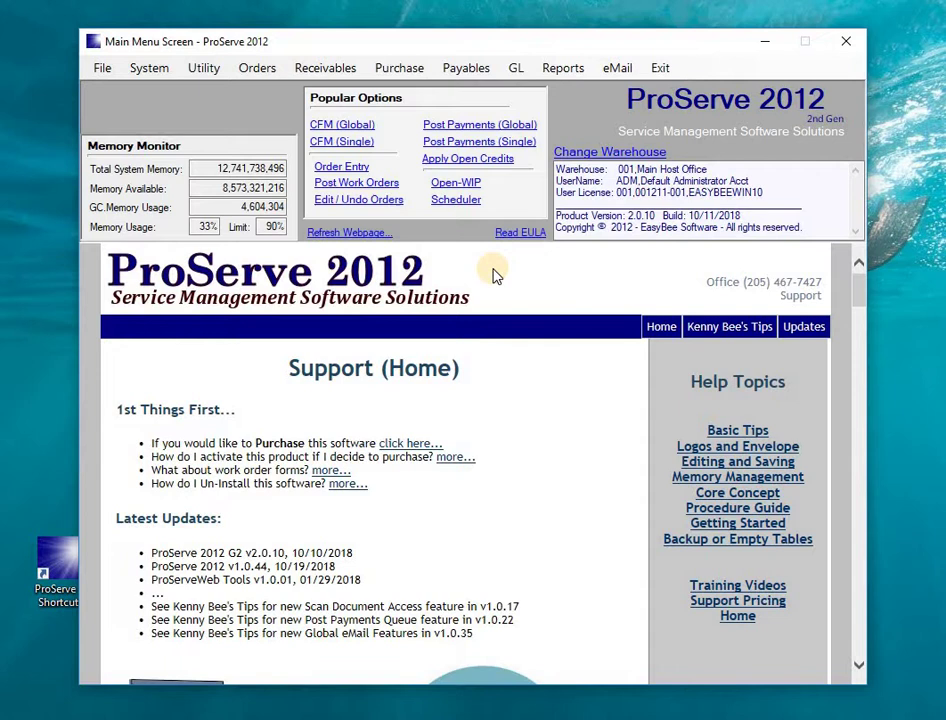
{"action": "left_click", "coordinate": [167, 71]}
{"action": "mouse_move", "coordinate": [193, 132]}
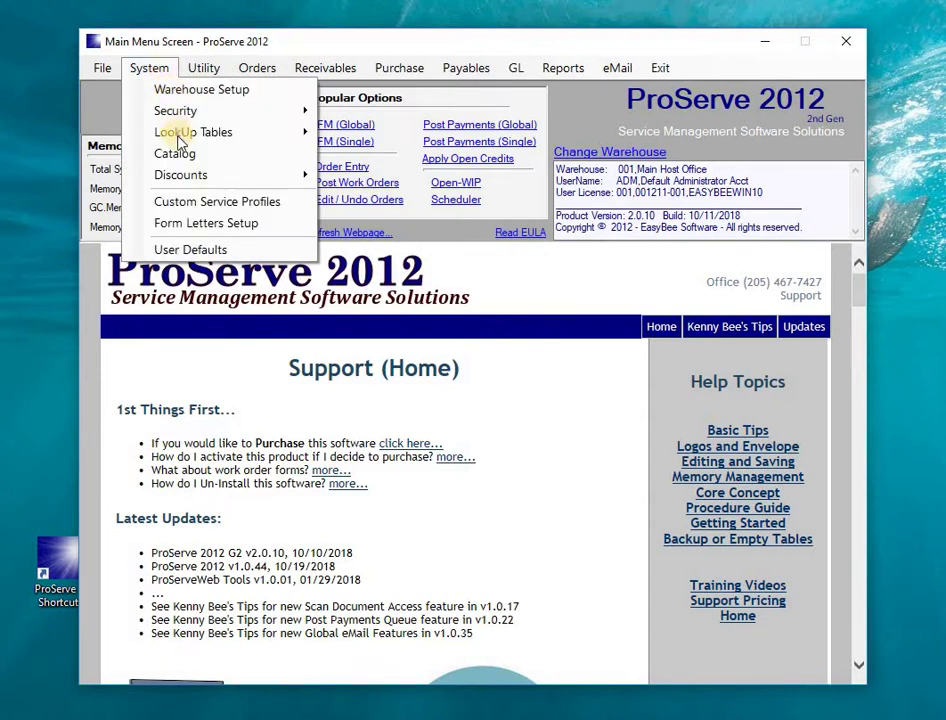
{"action": "mouse_move", "coordinate": [387, 155]}
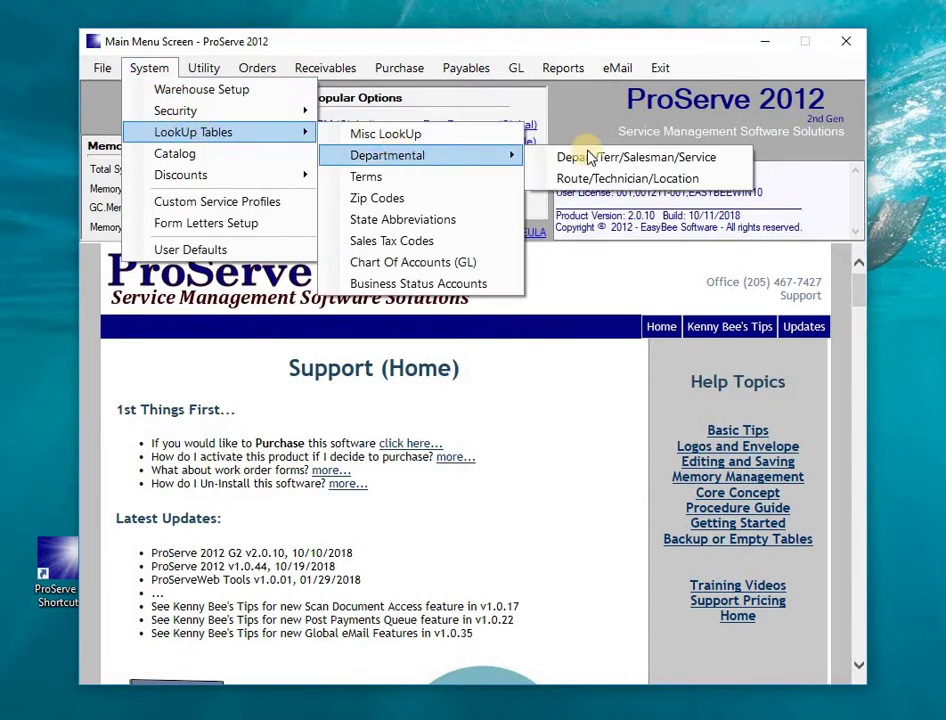
- Review the Pest Control department record's Style I print form without saving, then select Termite
{"action": "left_click", "coordinate": [595, 162]}
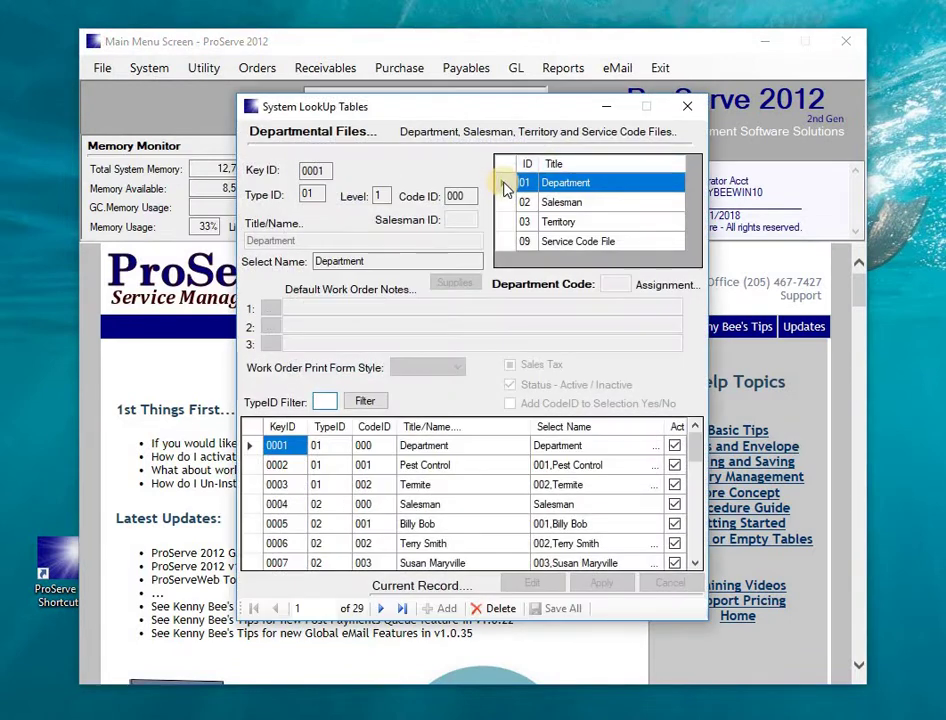
{"action": "left_click", "coordinate": [503, 183]}
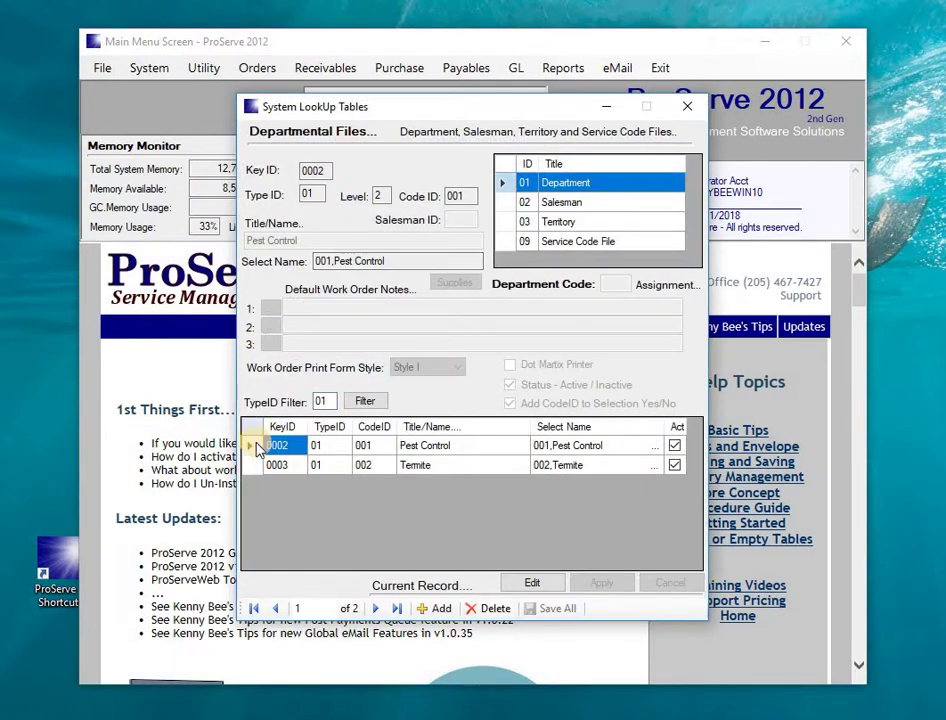
{"action": "left_click", "coordinate": [257, 467]}
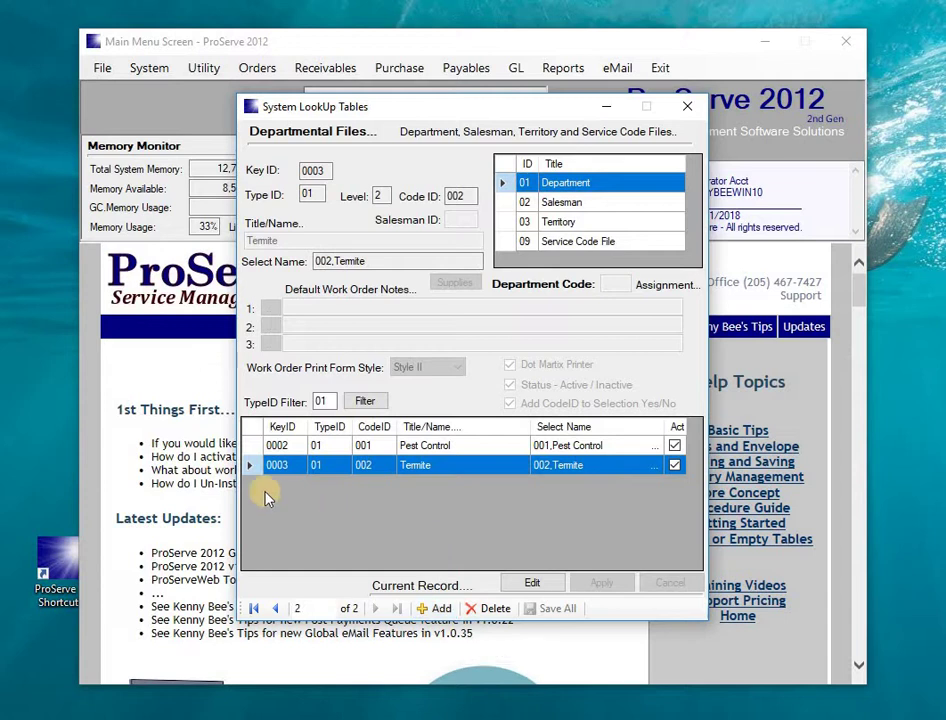
{"action": "left_click", "coordinate": [250, 446]}
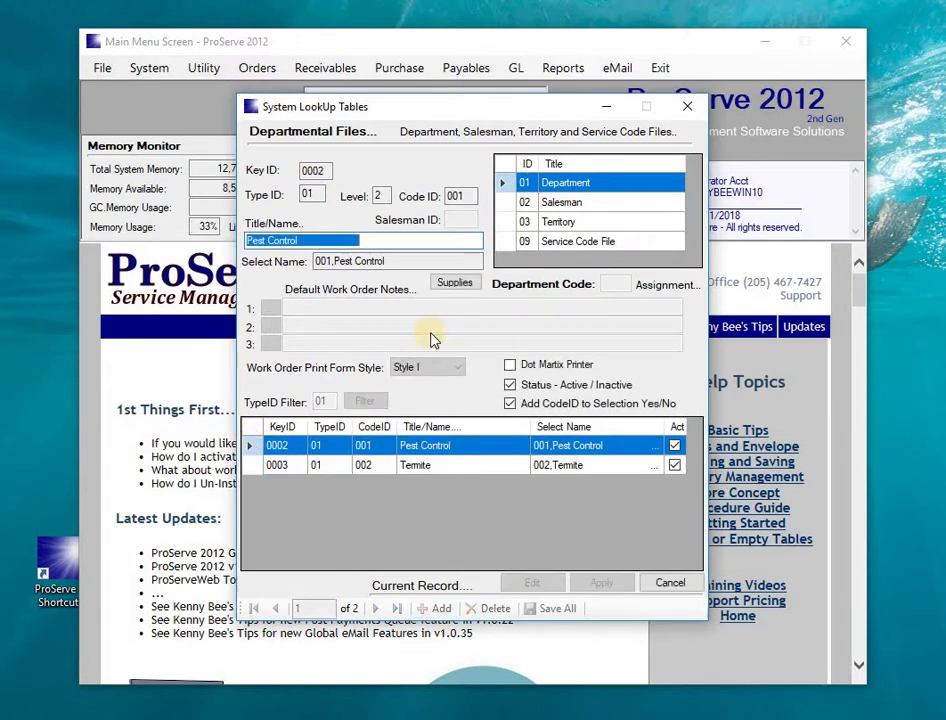
{"action": "left_click", "coordinate": [459, 368]}
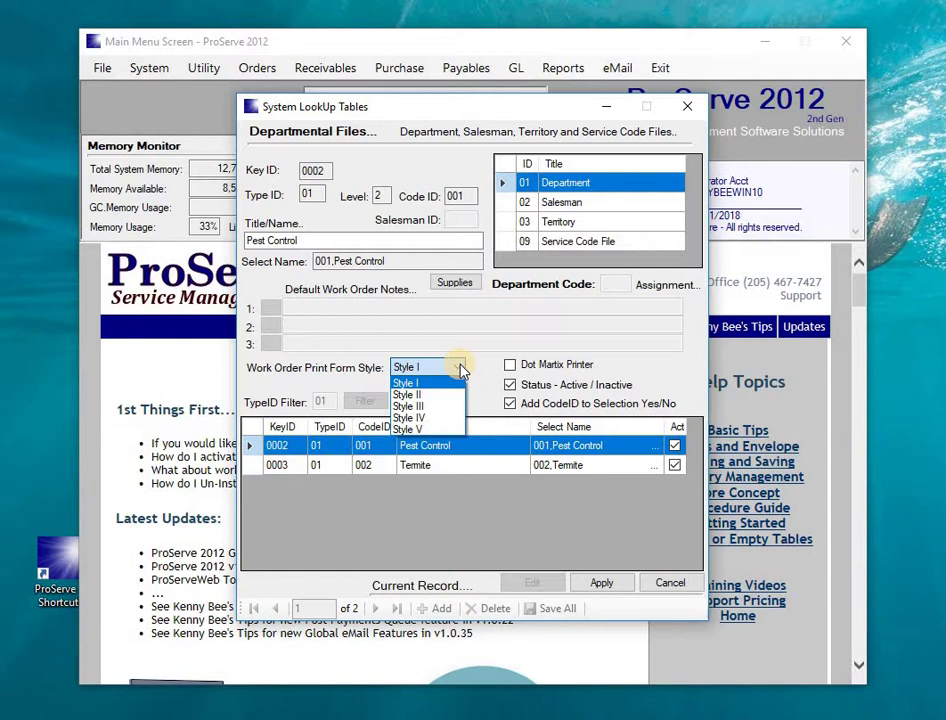
{"action": "left_click", "coordinate": [459, 367]}
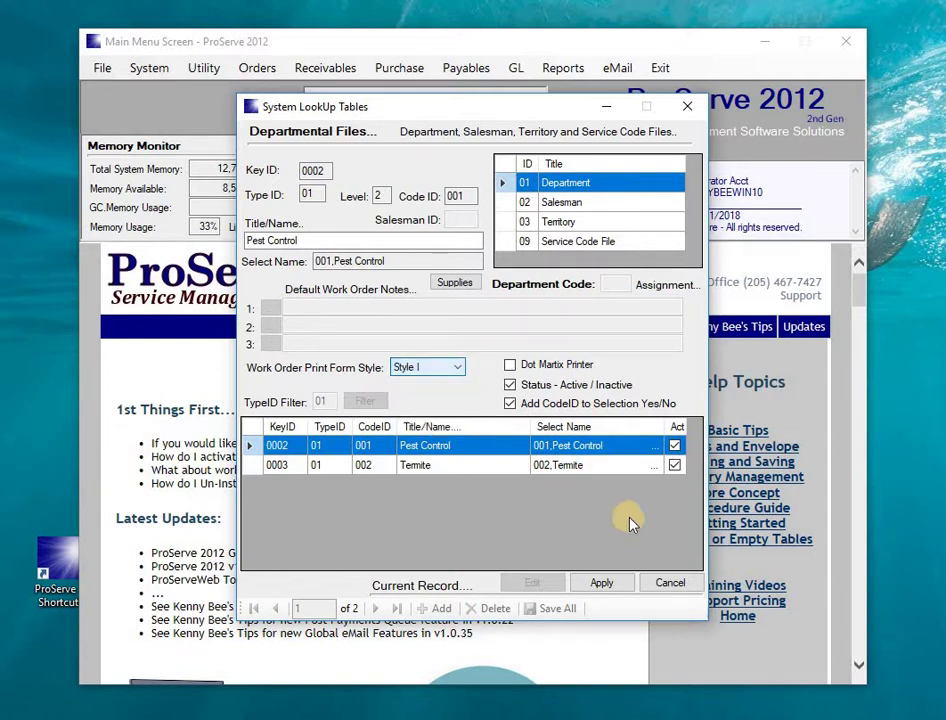
{"action": "left_click", "coordinate": [648, 584]}
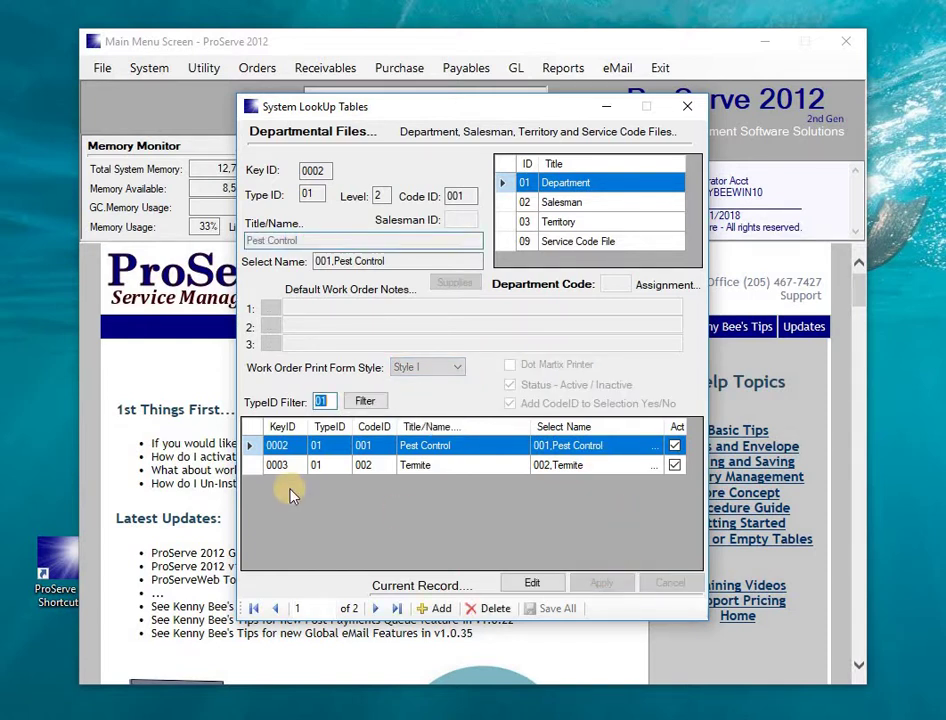
{"action": "left_click", "coordinate": [253, 466]}
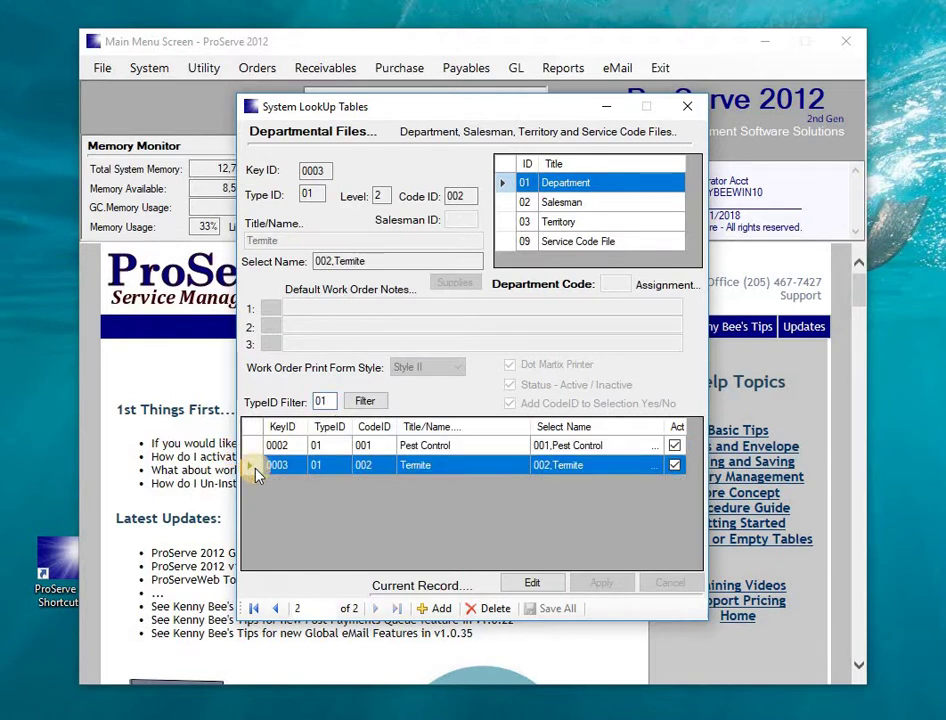
- Give the Monthly Pest Control service code department 001 Pest Control, save, and close the lookup tables
{"action": "left_click", "coordinate": [505, 241]}
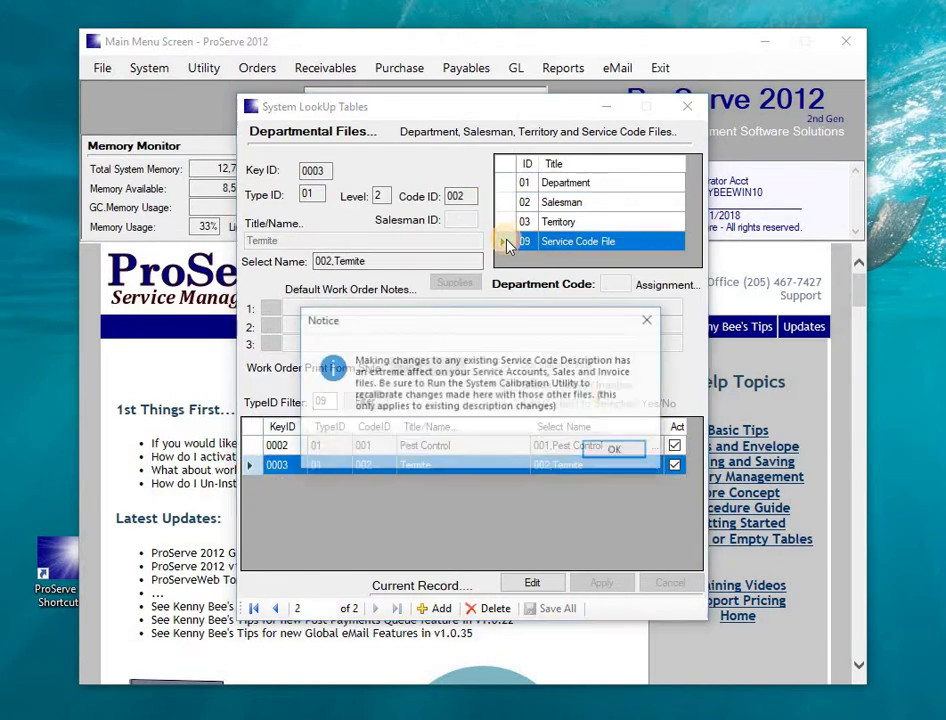
{"action": "left_click", "coordinate": [628, 452]}
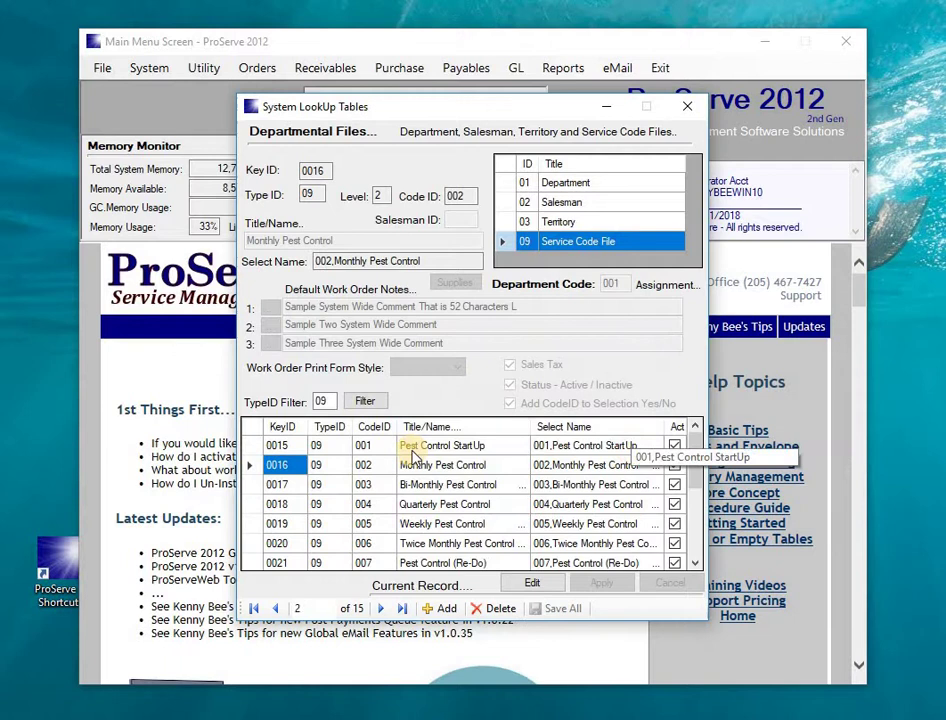
{"action": "double_click", "coordinate": [250, 463]}
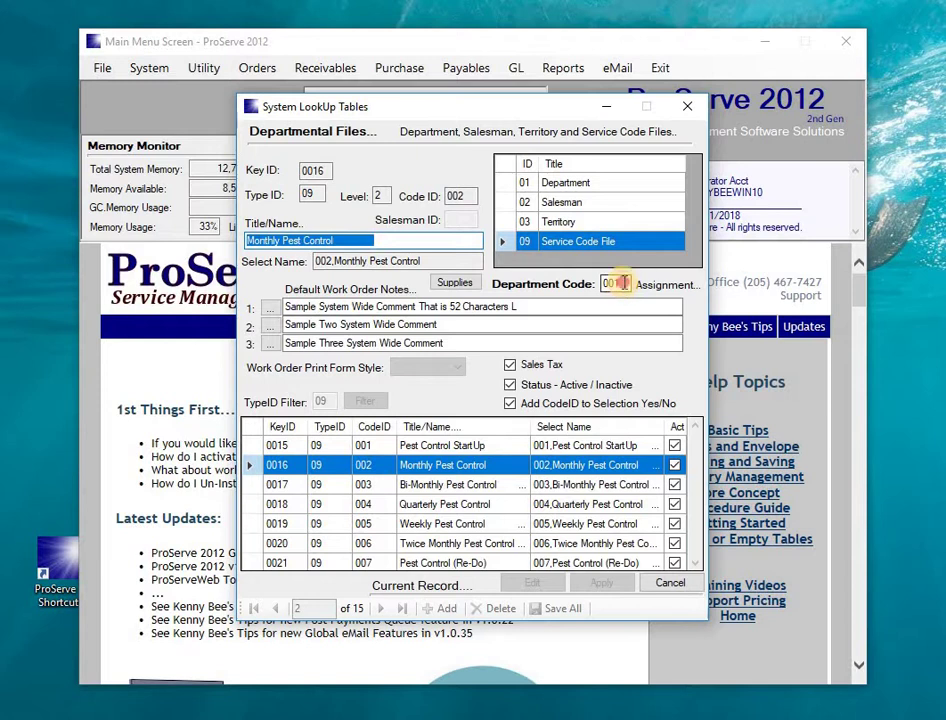
{"action": "left_click", "coordinate": [620, 285]}
{"action": "double_click", "coordinate": [622, 284]}
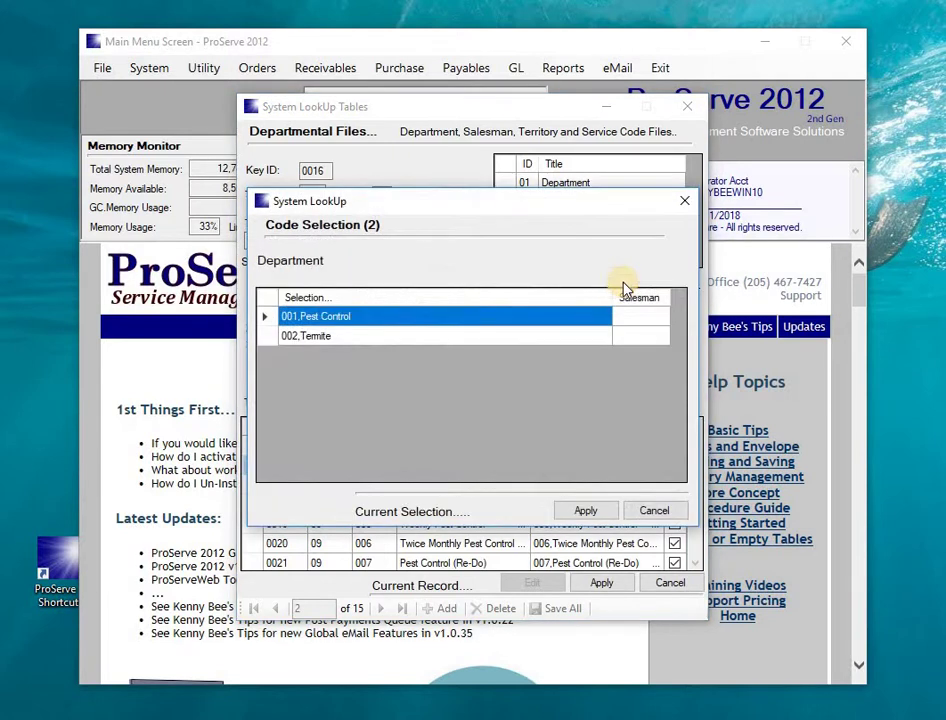
{"action": "double_click", "coordinate": [265, 316]}
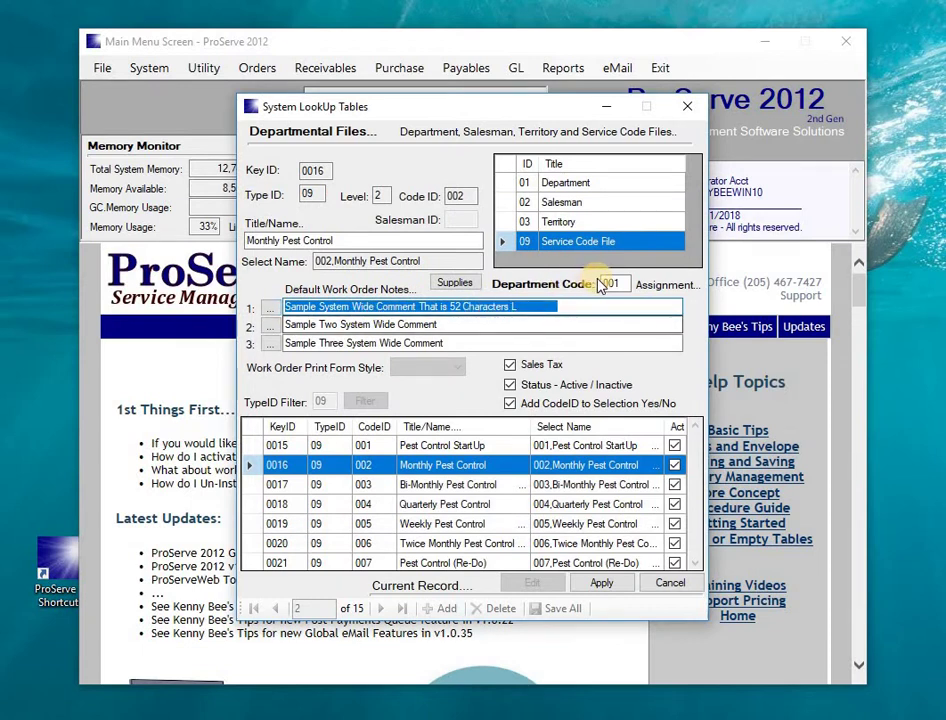
{"action": "left_click", "coordinate": [651, 584]}
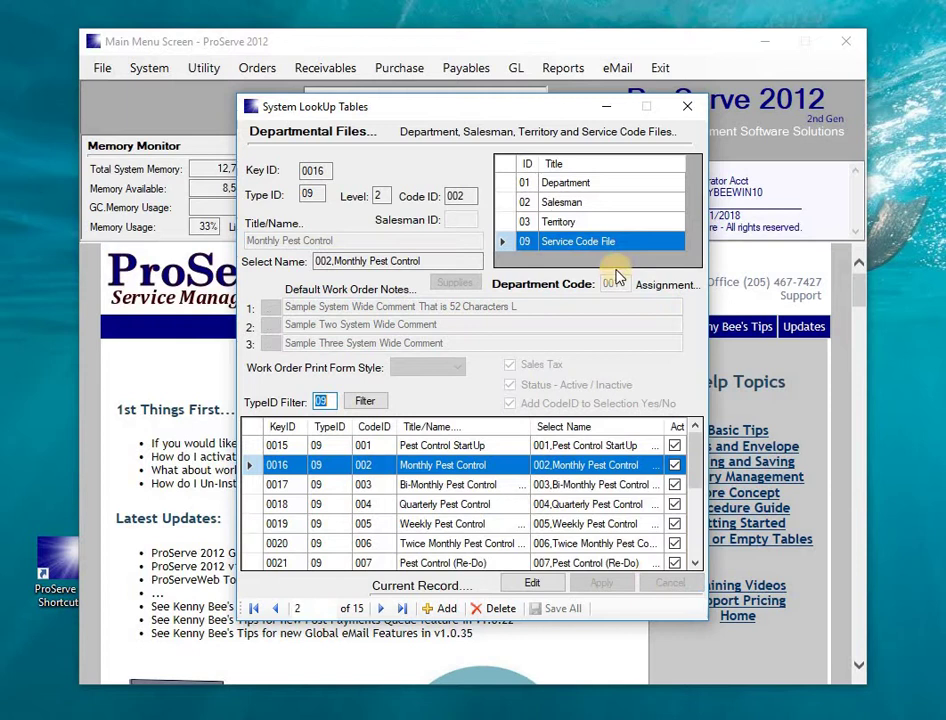
{"action": "left_click", "coordinate": [683, 112]}
{"action": "left_click", "coordinate": [149, 68]}
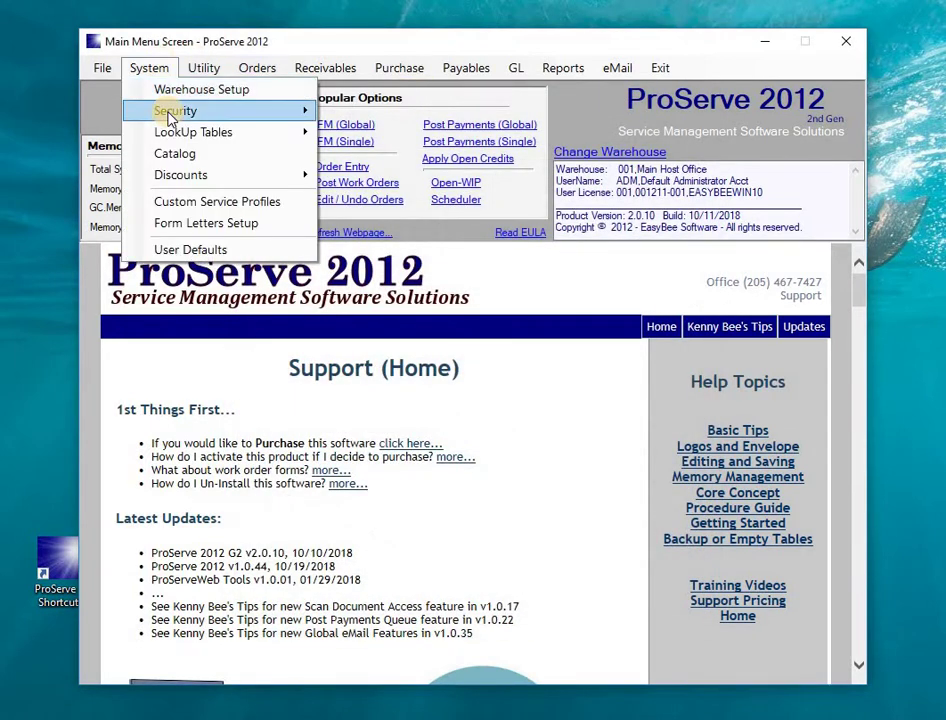
{"action": "mouse_move", "coordinate": [193, 132]}
{"action": "mouse_move", "coordinate": [387, 155]}
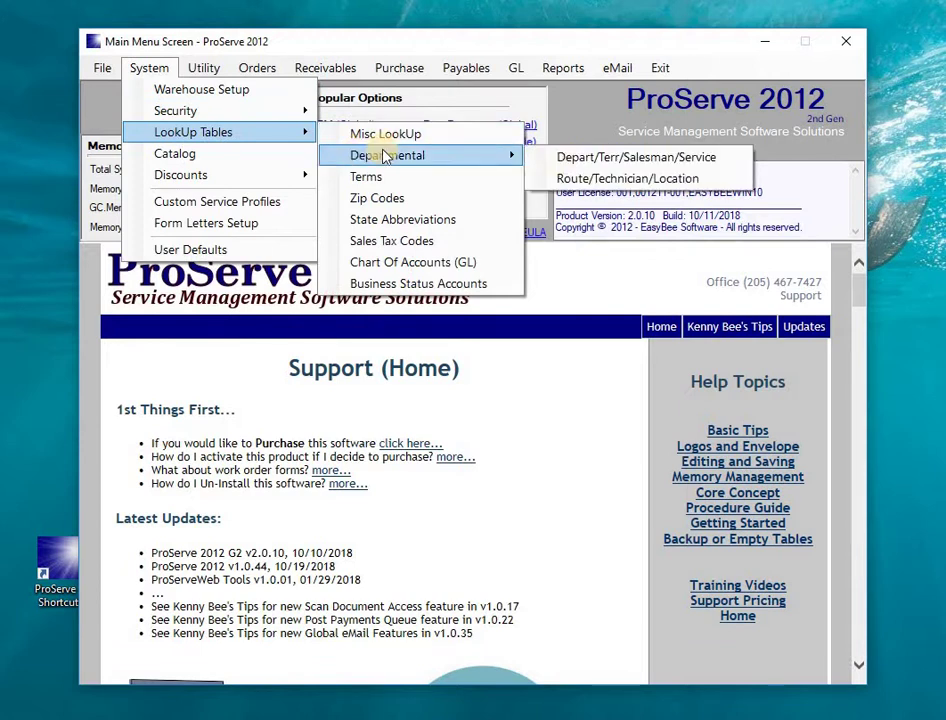
{"action": "left_click", "coordinate": [598, 178]}
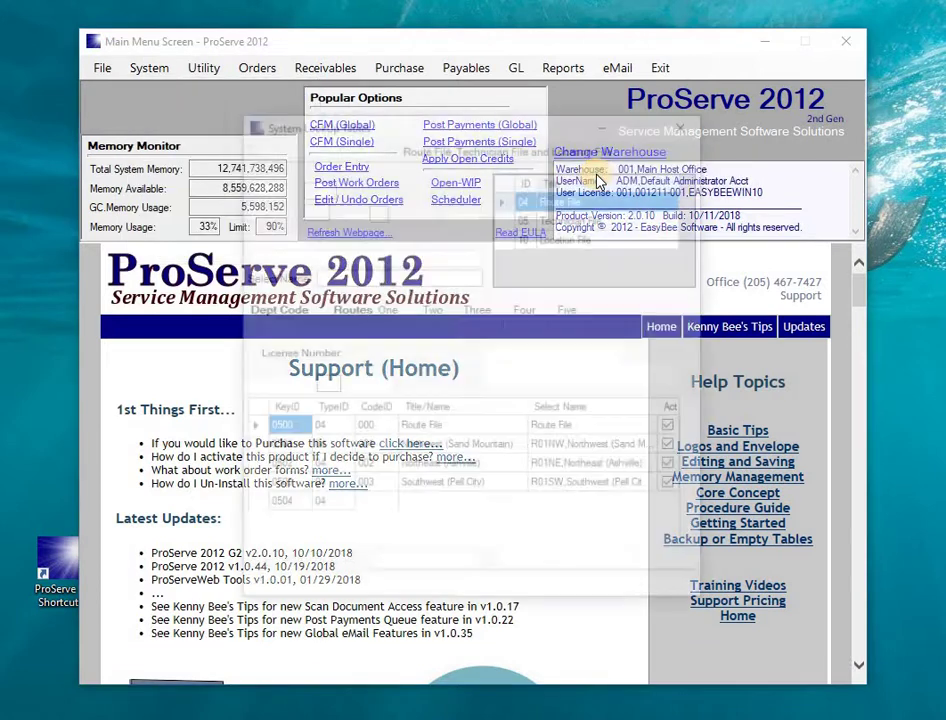
{"action": "left_click", "coordinate": [505, 199]}
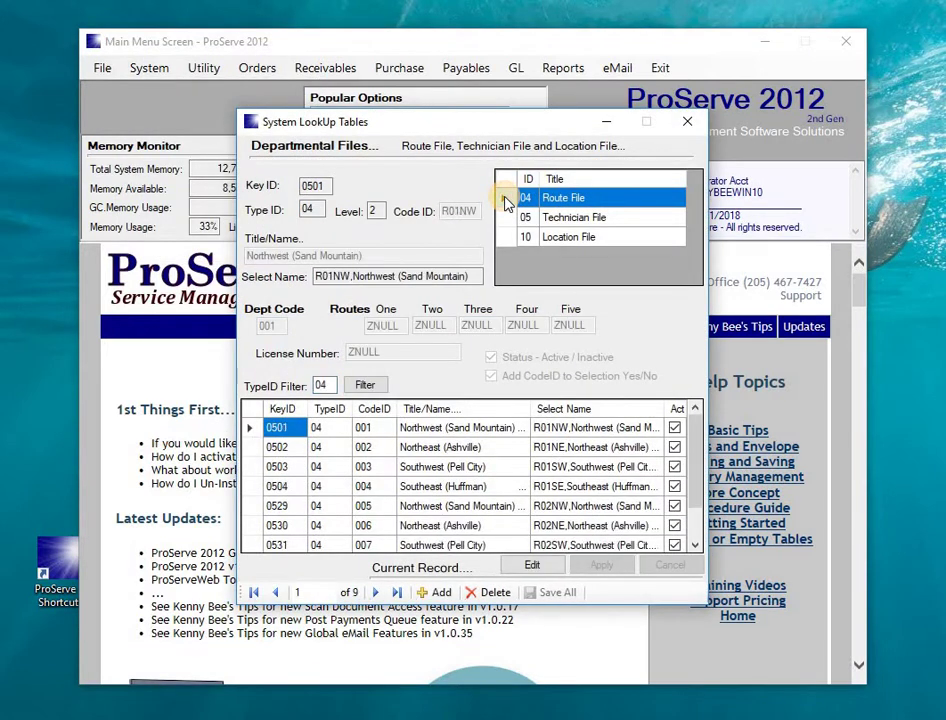
{"action": "left_click", "coordinate": [255, 428]}
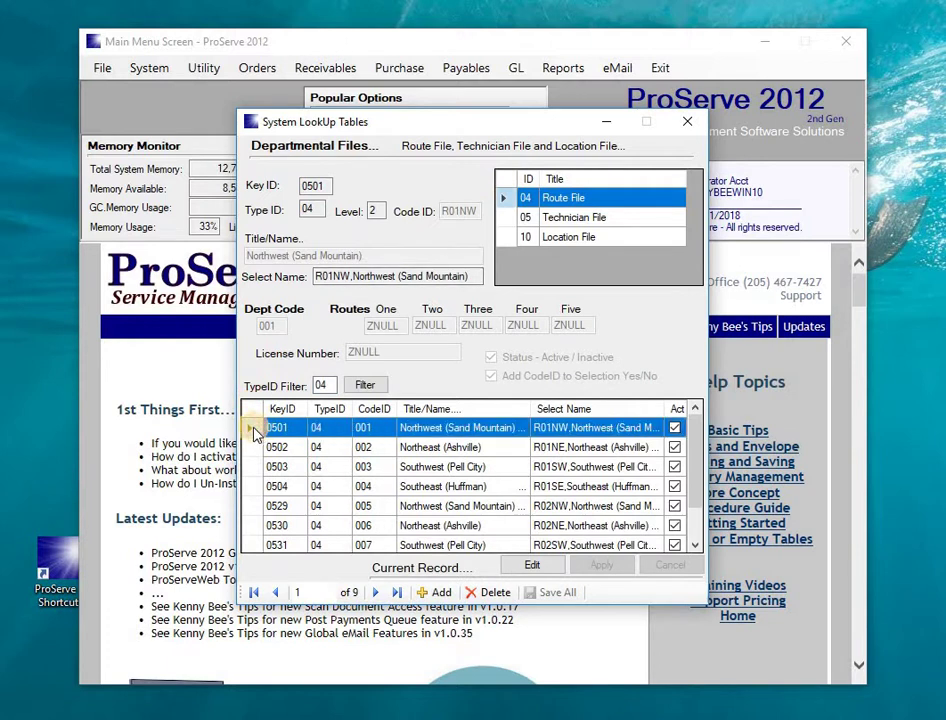
{"action": "double_click", "coordinate": [253, 447]}
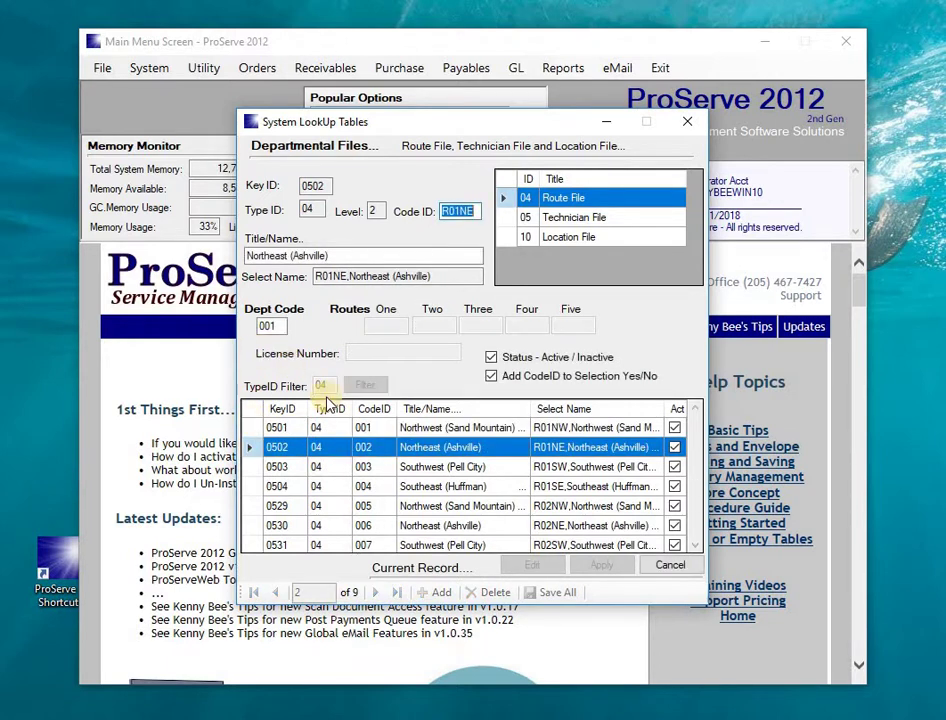
{"action": "left_click", "coordinate": [666, 566]}
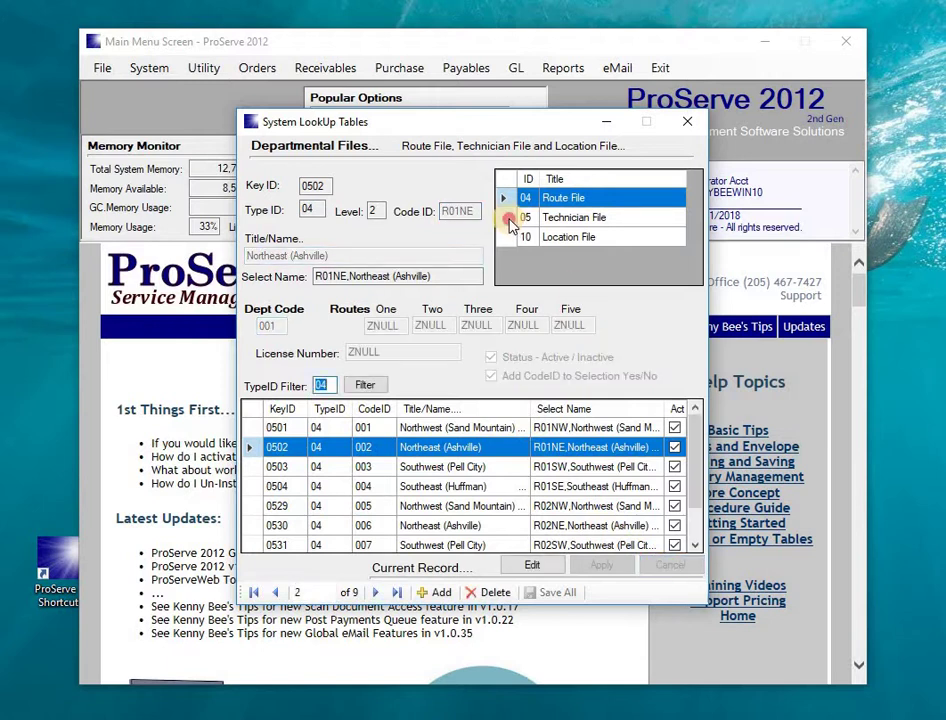
{"action": "left_click", "coordinate": [522, 217]}
{"action": "double_click", "coordinate": [250, 447]}
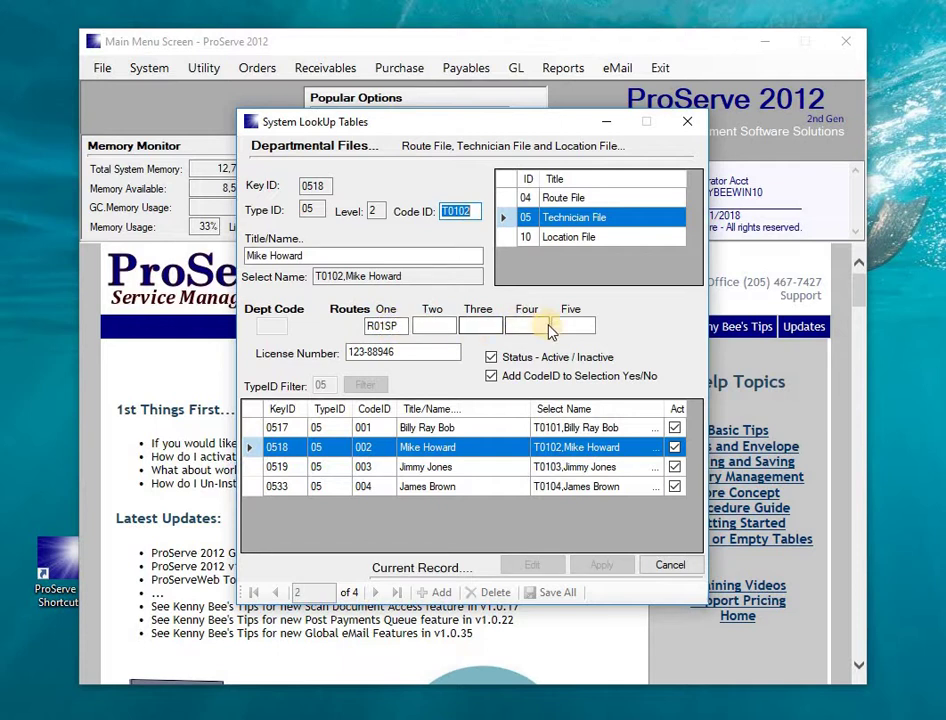
{"action": "left_click", "coordinate": [686, 124]}
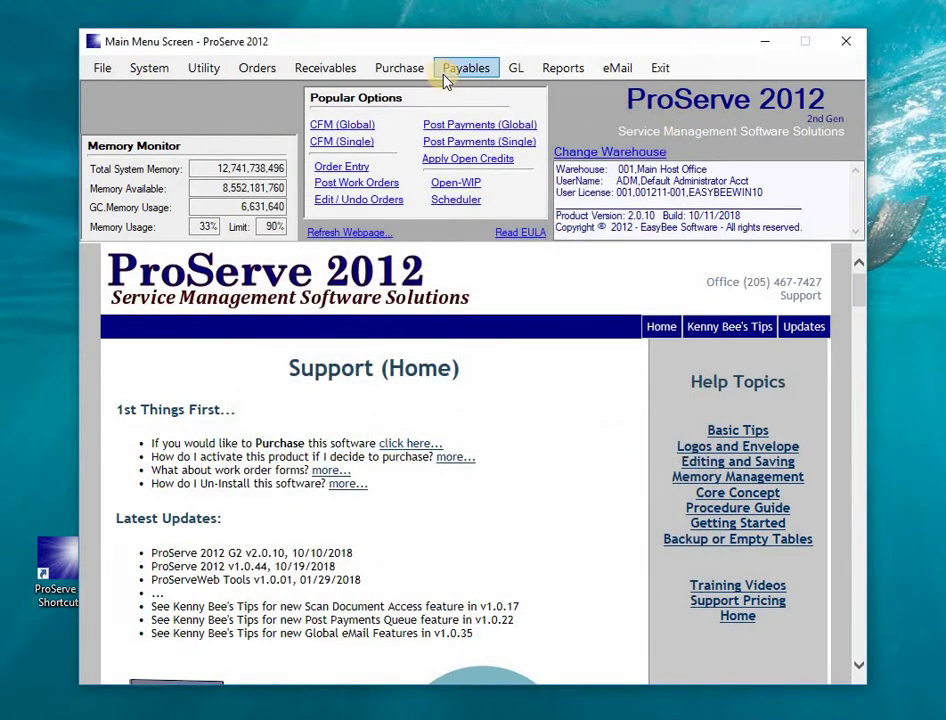
- Search single-customer files for 'ROL' and open Rolling Hills Apartments
{"action": "left_click", "coordinate": [321, 150]}
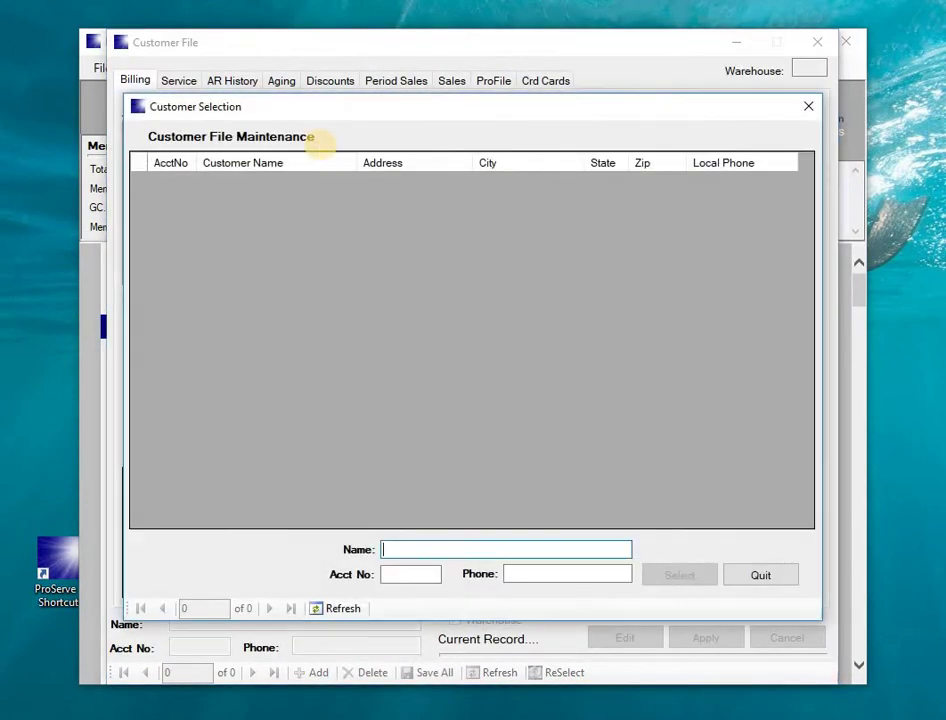
{"action": "type", "text": "ROL"}
{"action": "key", "text": "Return"}
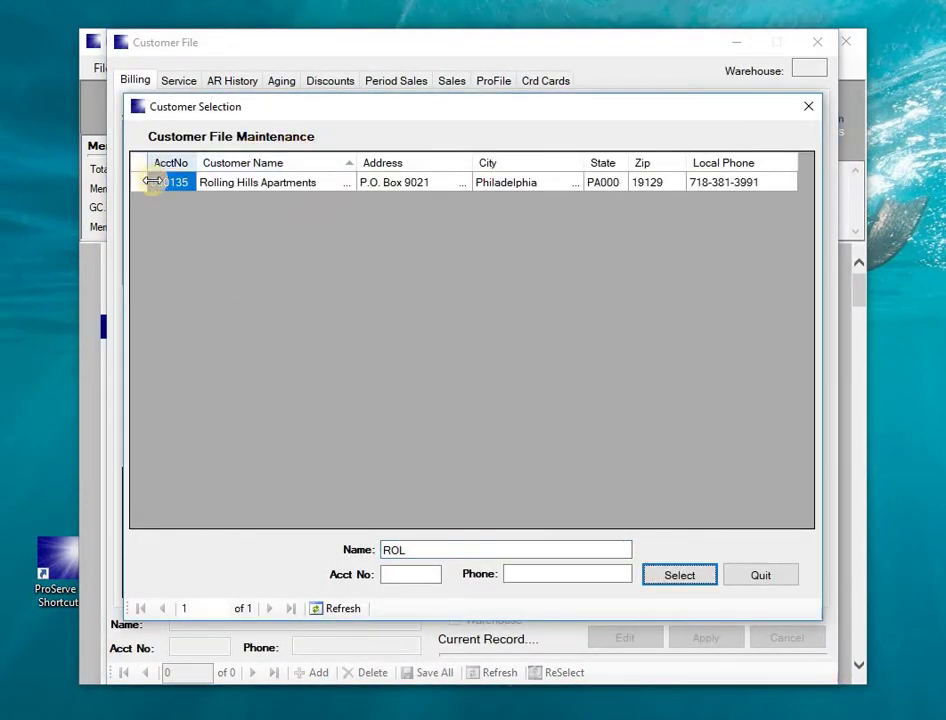
{"action": "double_click", "coordinate": [145, 186]}
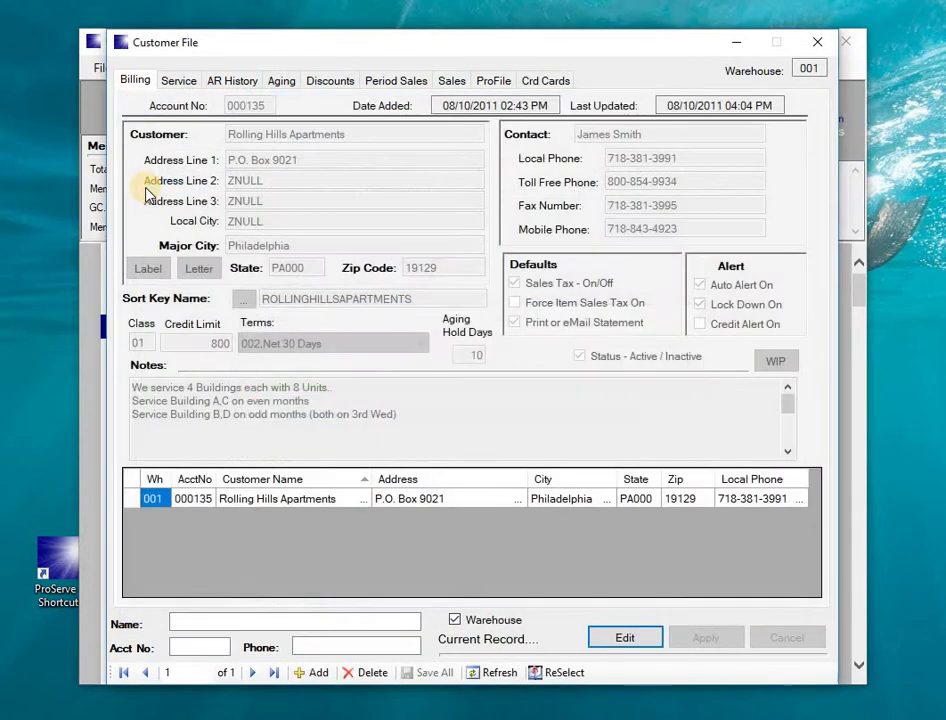
- Browse service accounts 000112, 000113 and 000114, glance at Billing, and return to 000112
{"action": "left_click", "coordinate": [172, 81]}
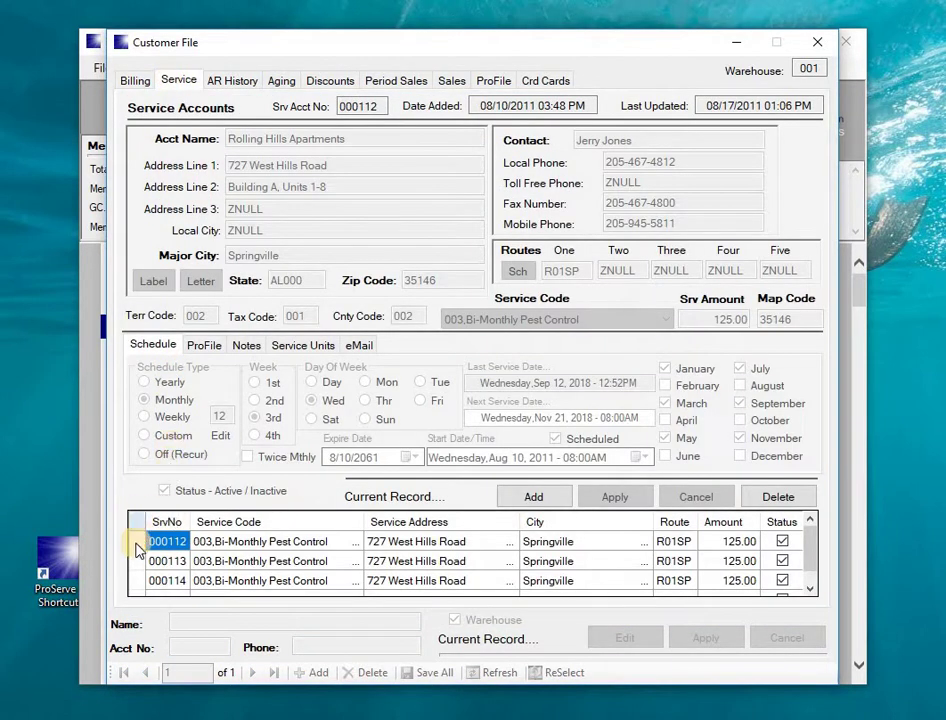
{"action": "left_click", "coordinate": [139, 543]}
{"action": "left_click", "coordinate": [139, 562]}
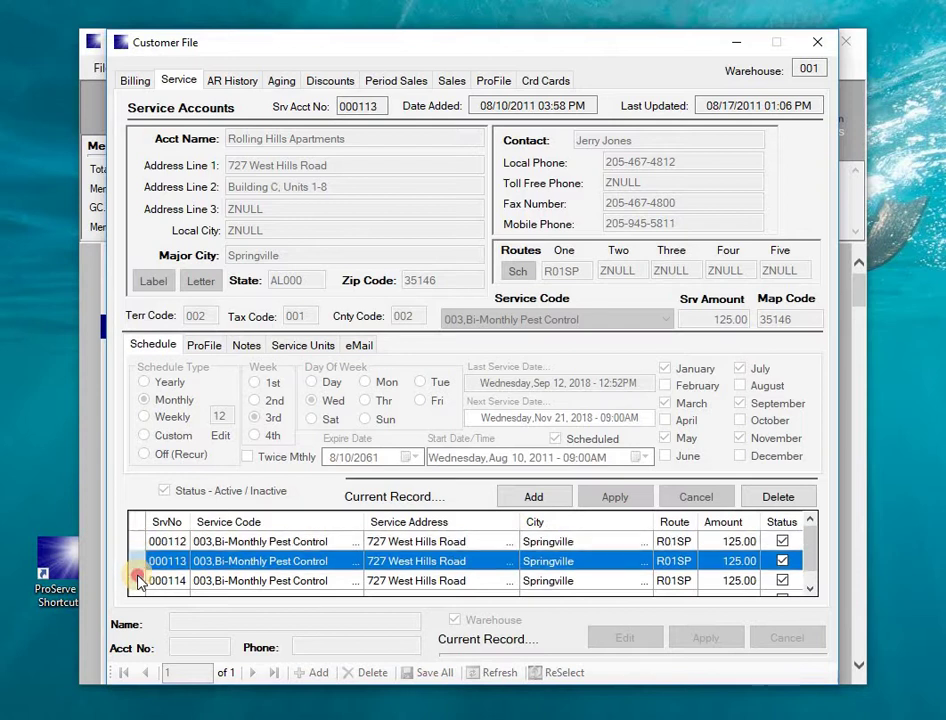
{"action": "left_click", "coordinate": [140, 581]}
{"action": "left_click", "coordinate": [140, 543]}
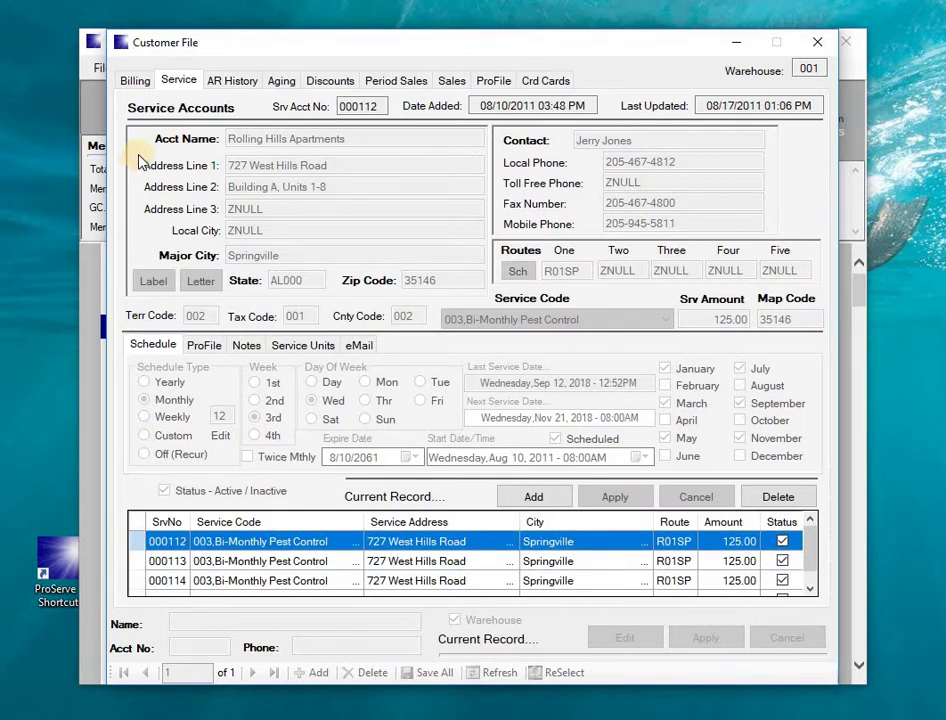
{"action": "left_click", "coordinate": [130, 82]}
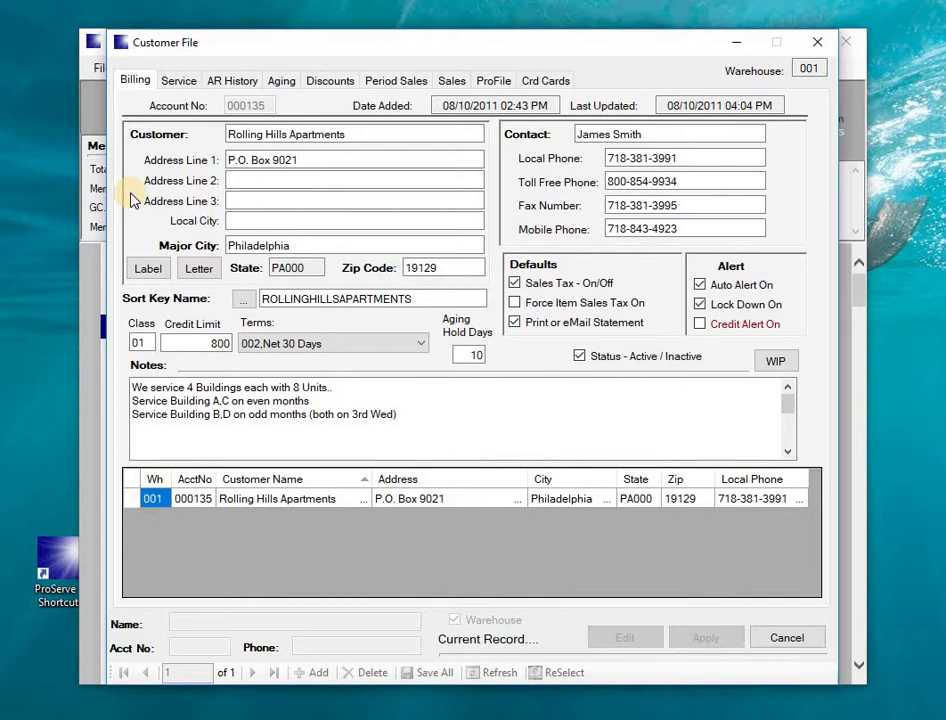
{"action": "left_click", "coordinate": [176, 81]}
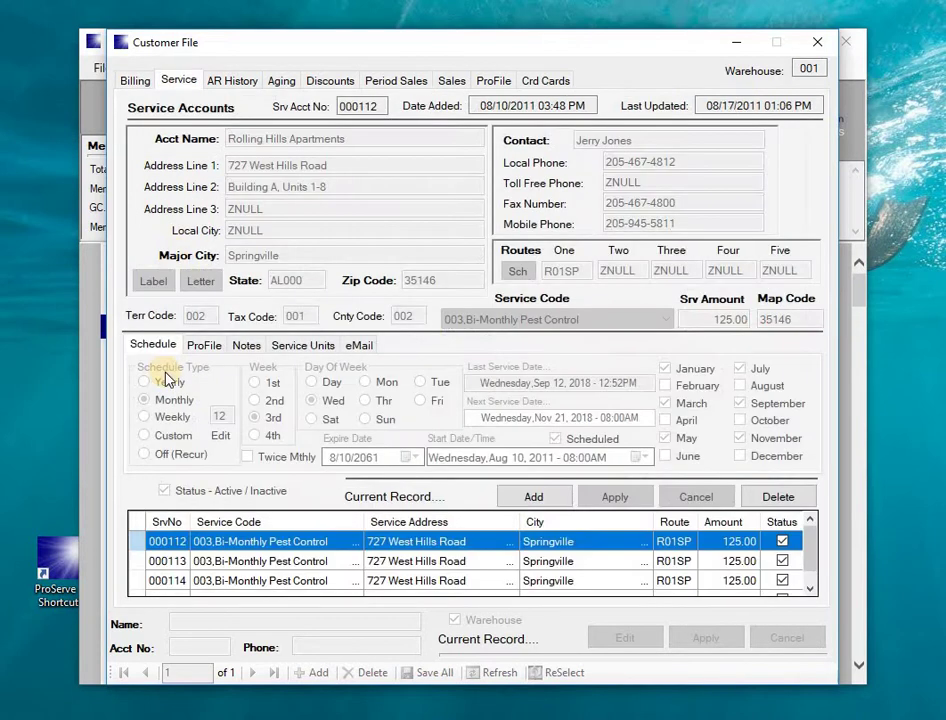
- Edit service account 000112, keeping its service code as 003, Bi-Monthly Pest Control
{"action": "double_click", "coordinate": [137, 548]}
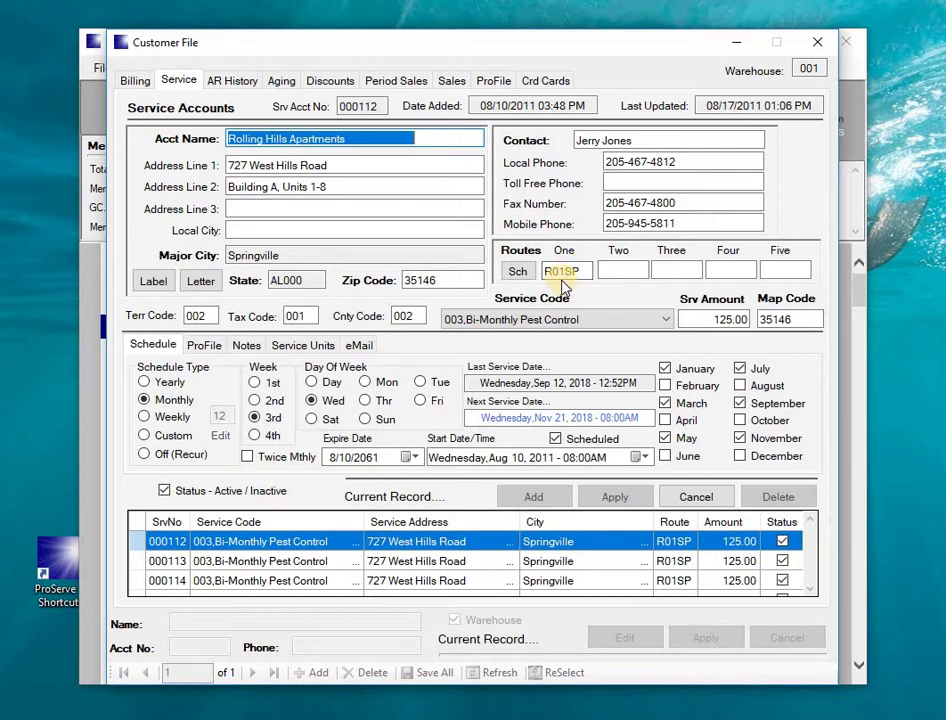
{"action": "left_click", "coordinate": [636, 320]}
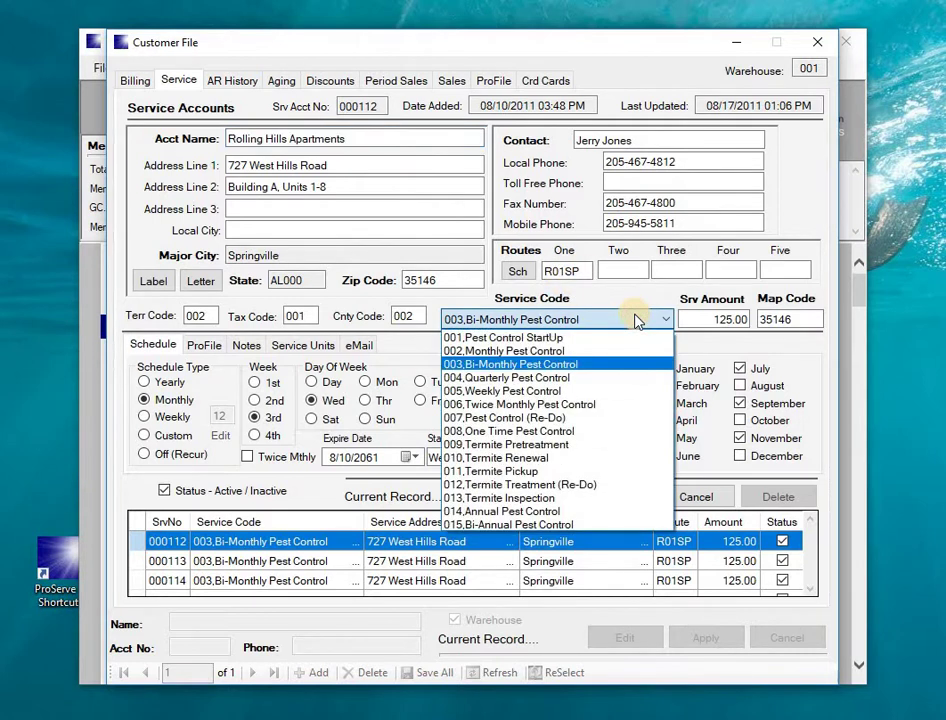
{"action": "left_click", "coordinate": [626, 368]}
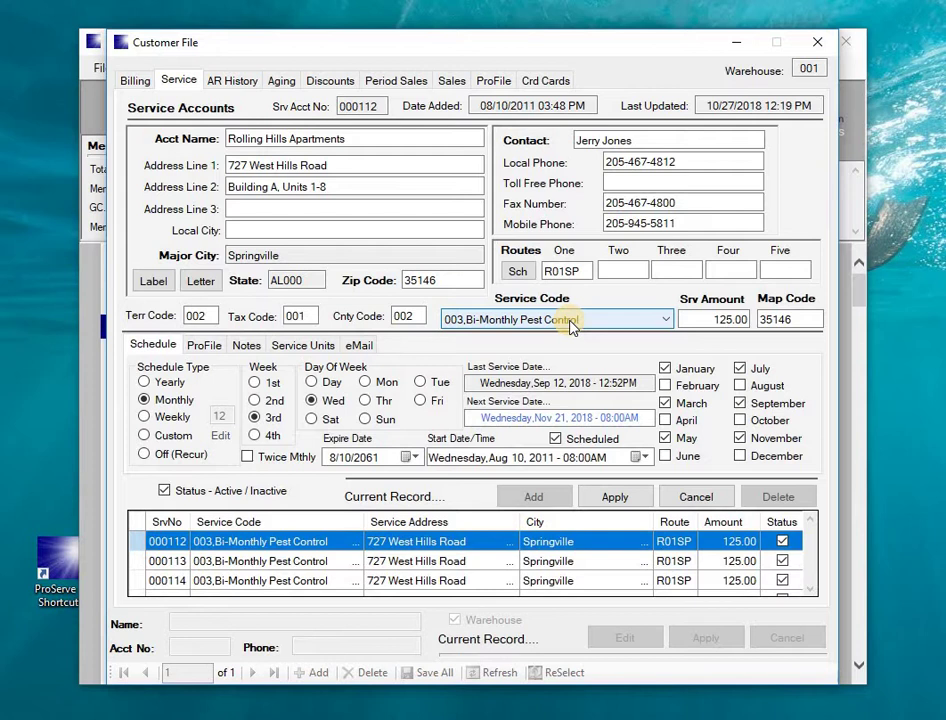
- Close the customer file, preview recurring service creation for Pest Control in 2019, then close it
{"action": "left_click", "coordinate": [815, 44]}
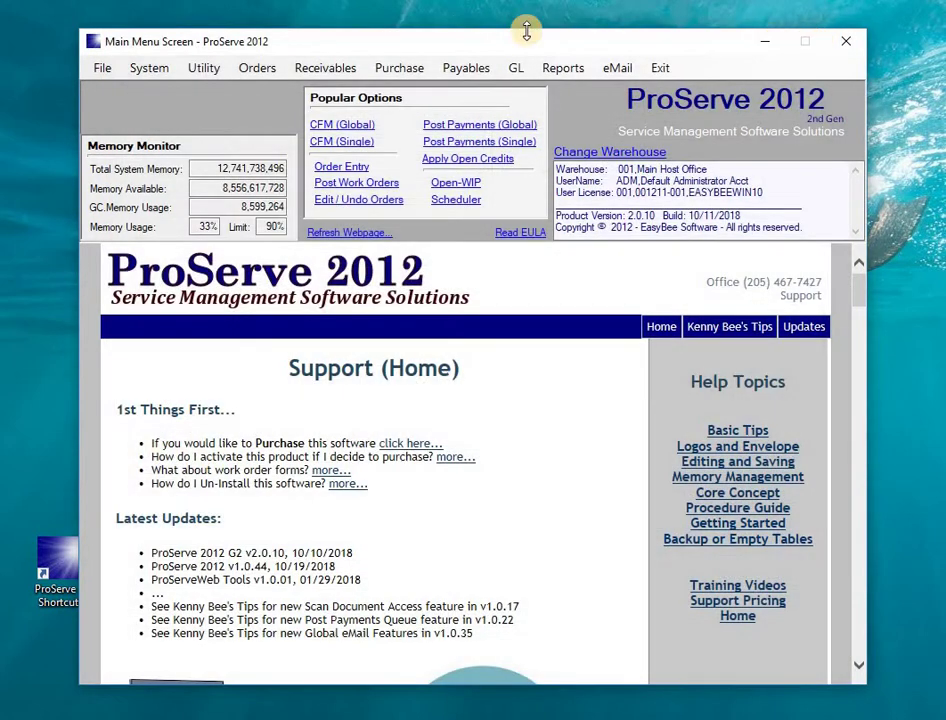
{"action": "left_click", "coordinate": [267, 74]}
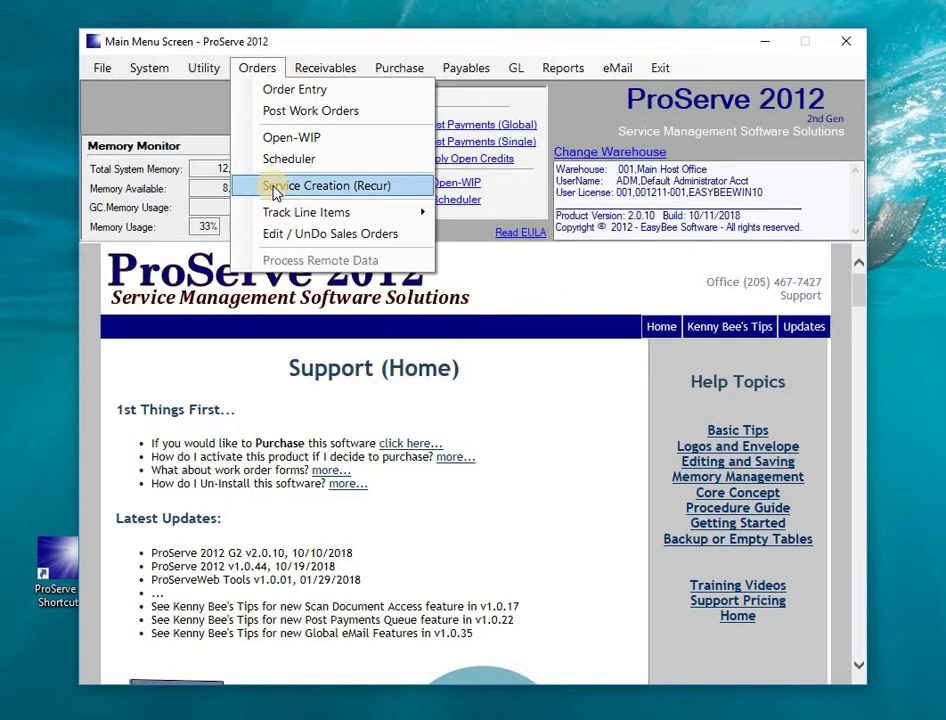
{"action": "left_click", "coordinate": [275, 187]}
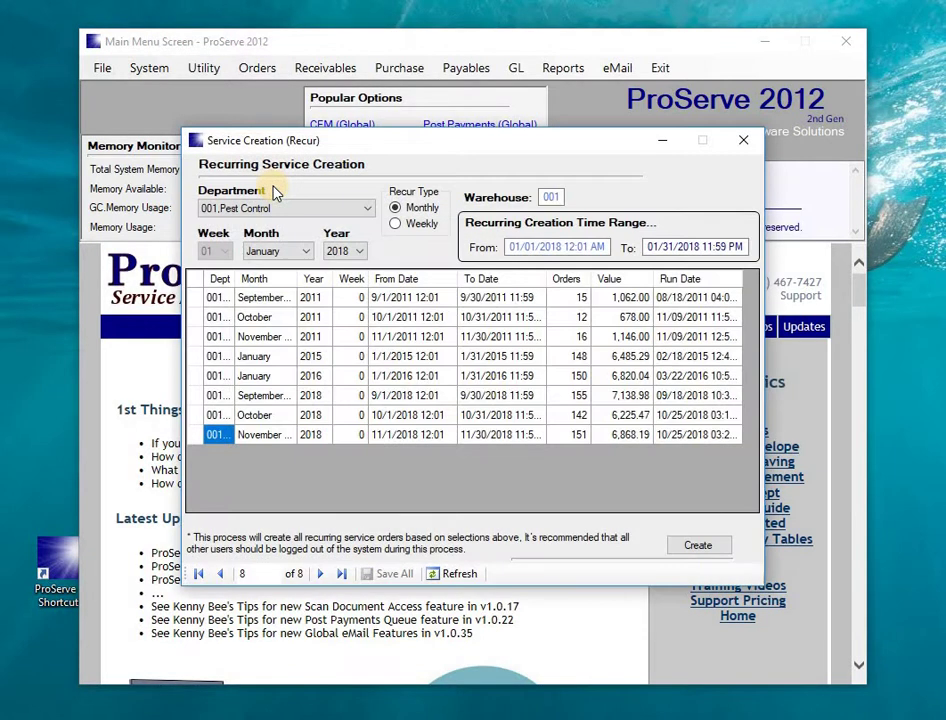
{"action": "left_click", "coordinate": [338, 212]}
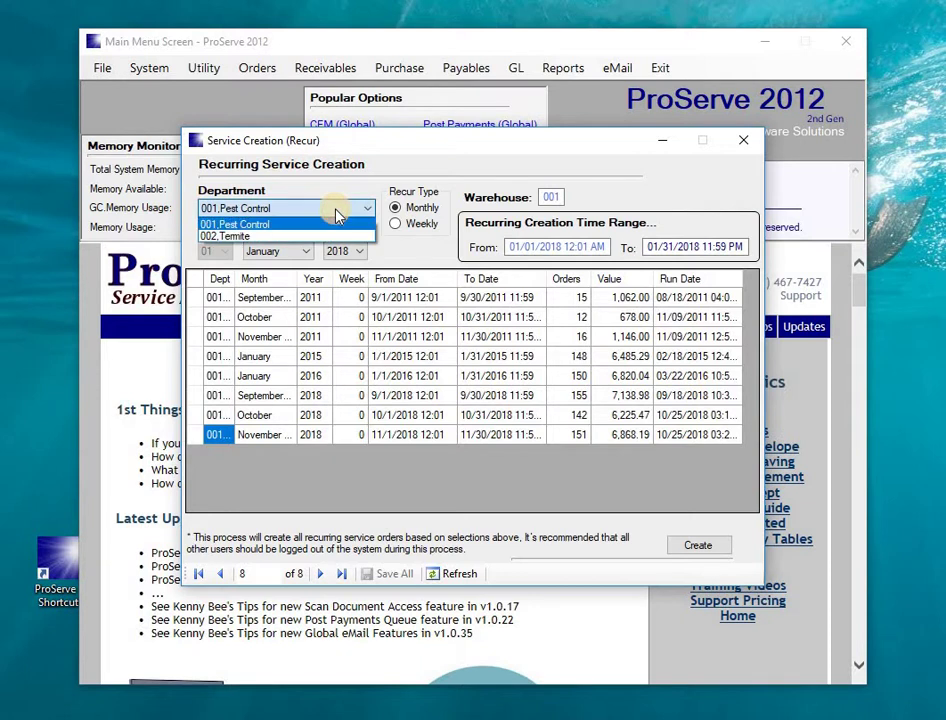
{"action": "left_click", "coordinate": [337, 221]}
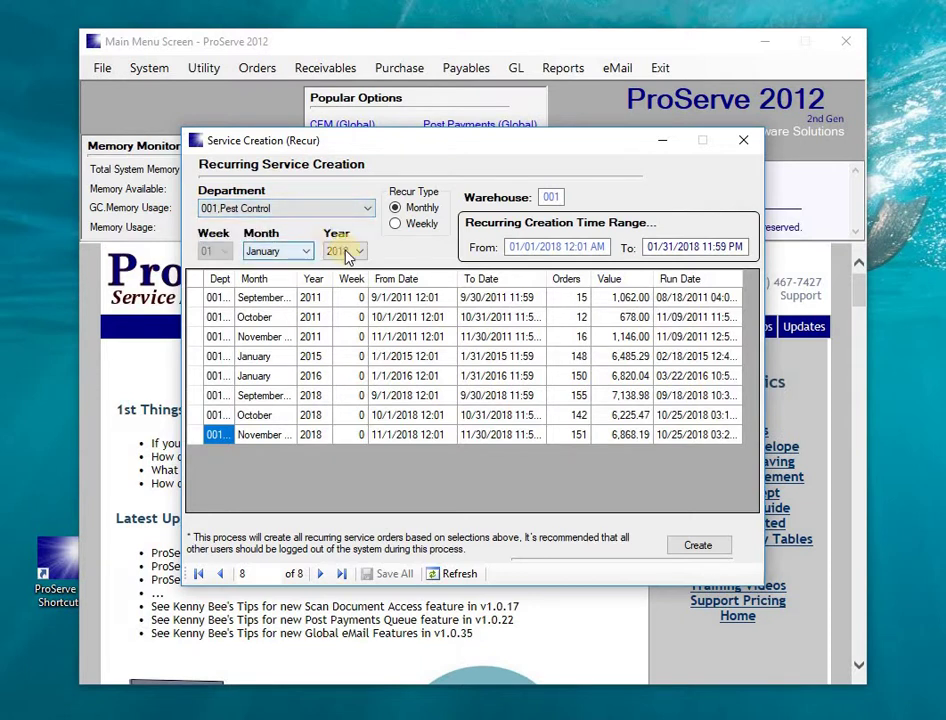
{"action": "left_click", "coordinate": [360, 251]}
{"action": "left_click", "coordinate": [348, 280]}
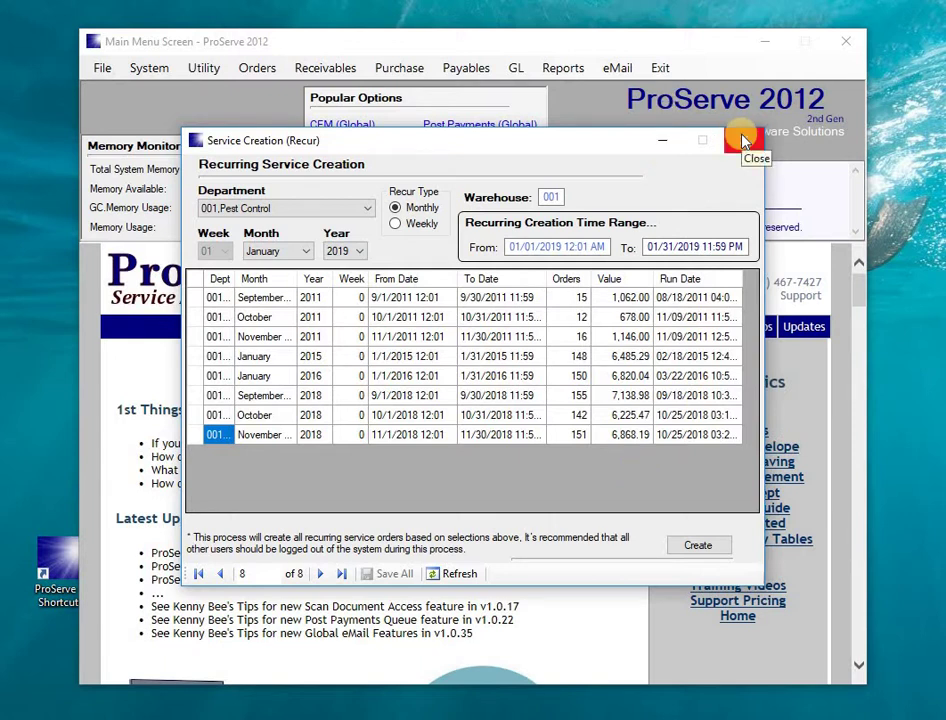
{"action": "left_click", "coordinate": [742, 141]}
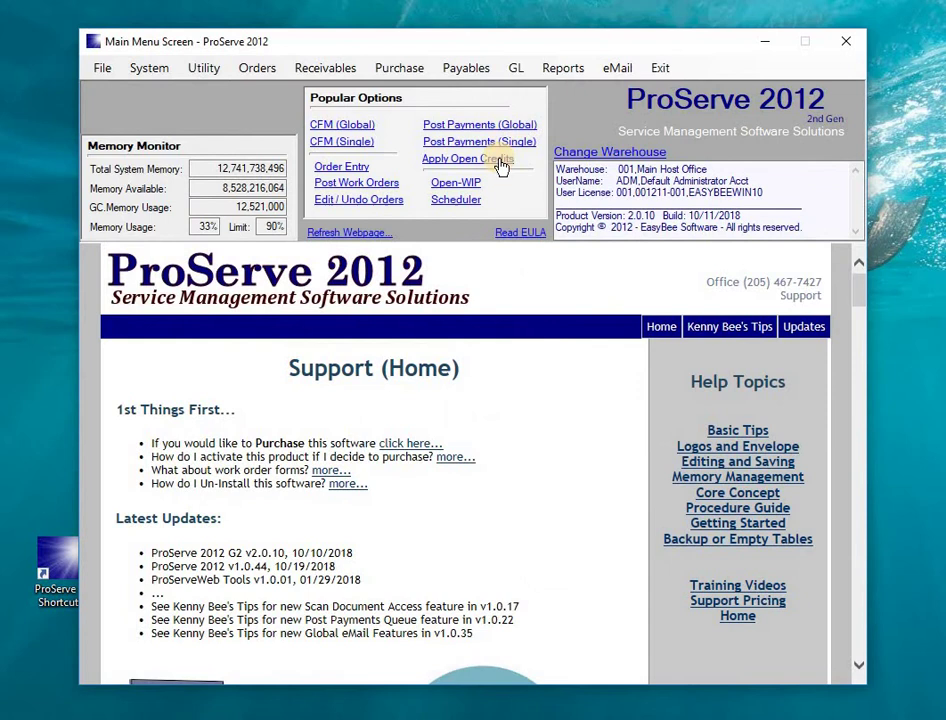
- Filter the Open-WIP list to Pest Control orders dated 11/01/2018 through 11/08/2018
{"action": "left_click", "coordinate": [450, 189]}
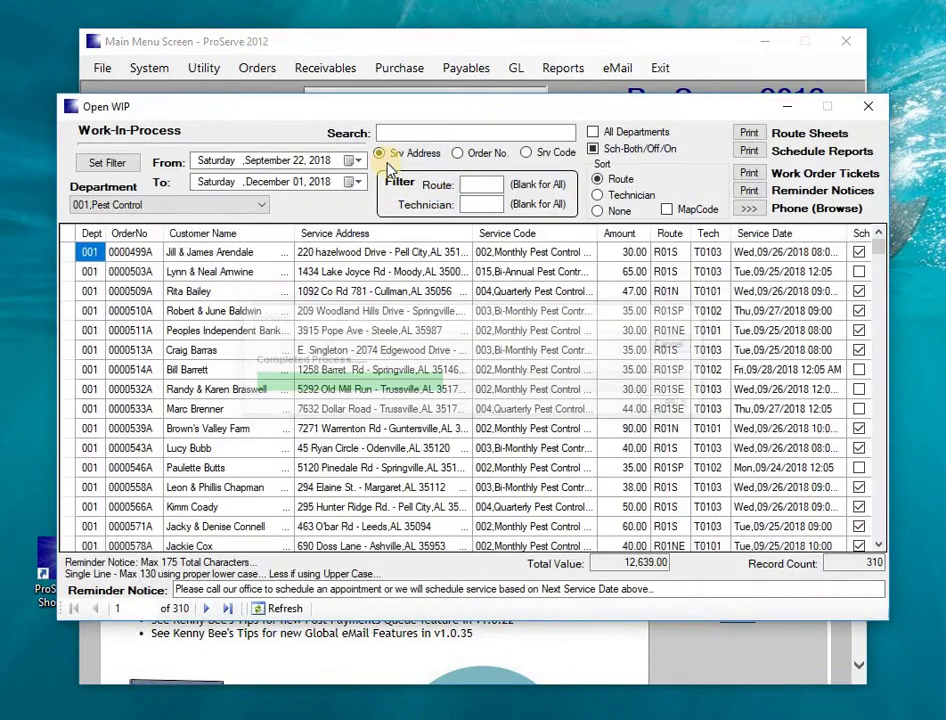
{"action": "left_click", "coordinate": [356, 162]}
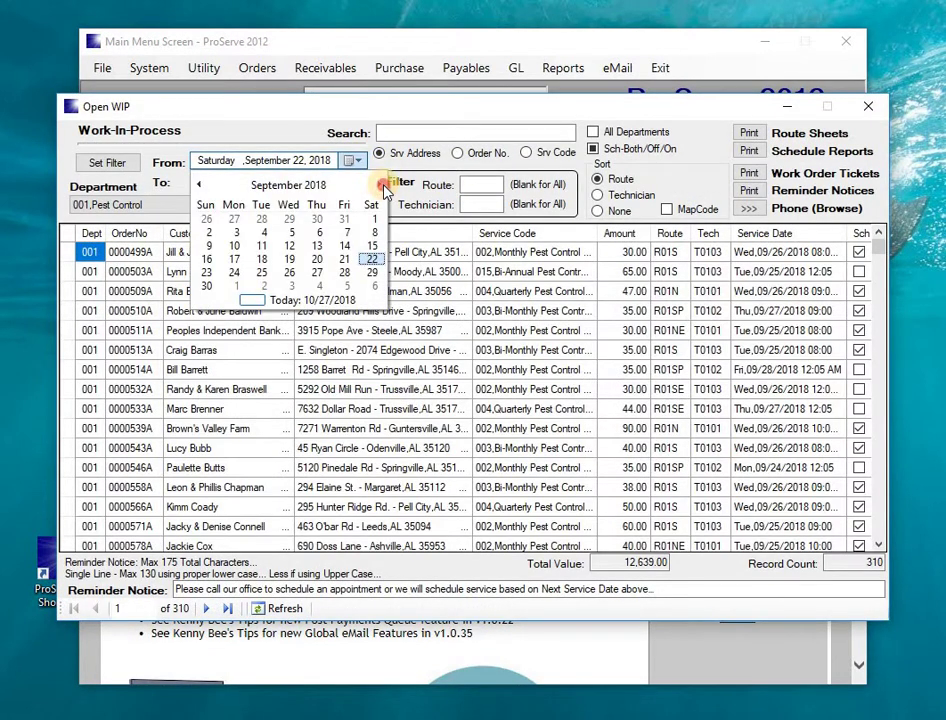
{"action": "left_click", "coordinate": [383, 187]}
{"action": "left_click", "coordinate": [383, 187]}
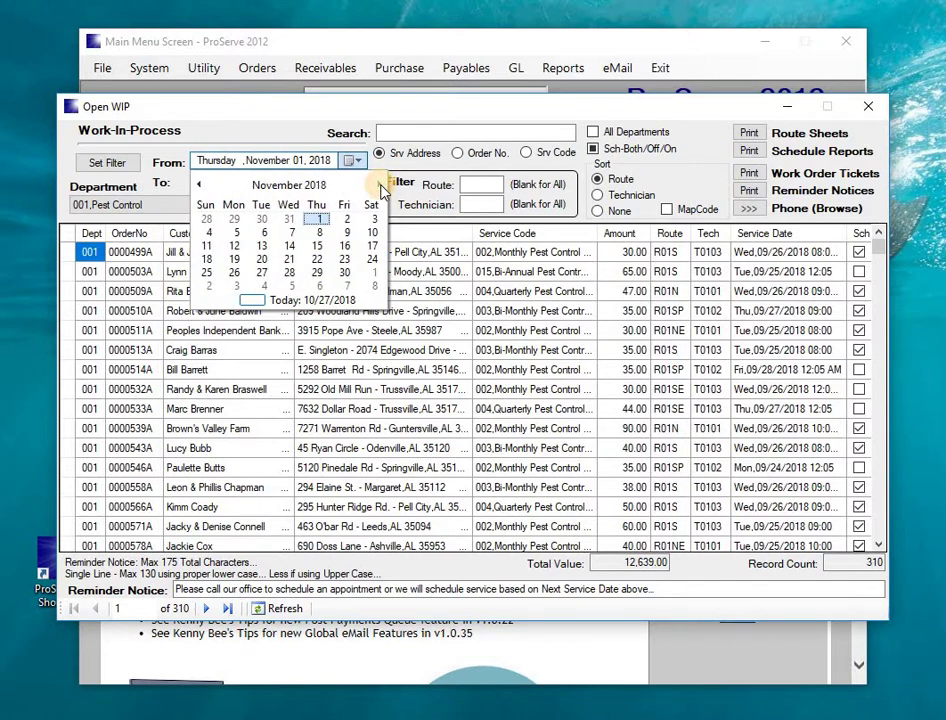
{"action": "left_click", "coordinate": [317, 218]}
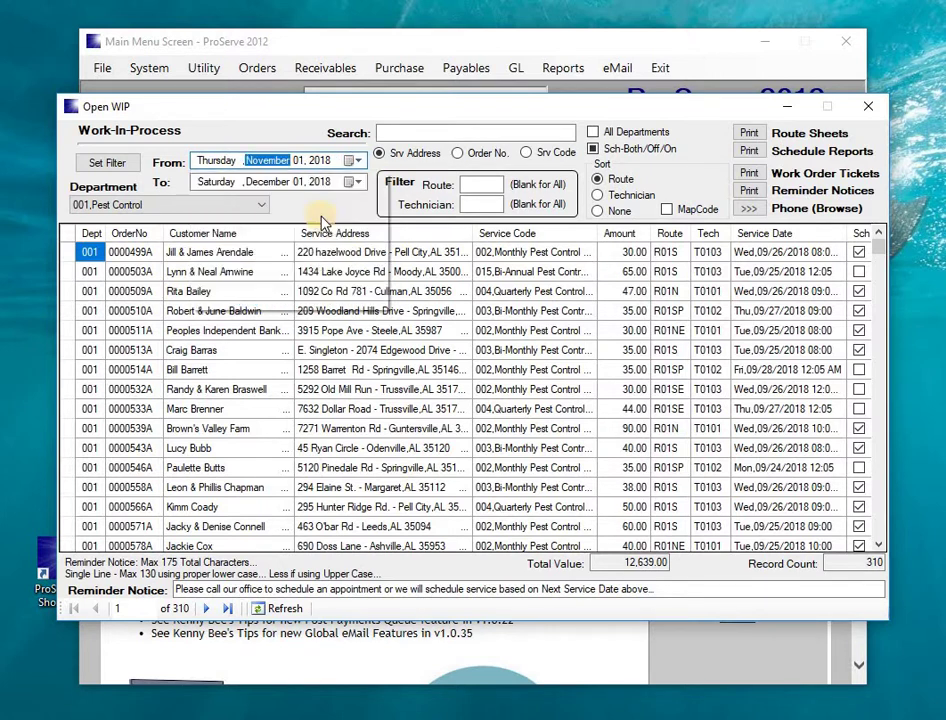
{"action": "left_click", "coordinate": [357, 184]}
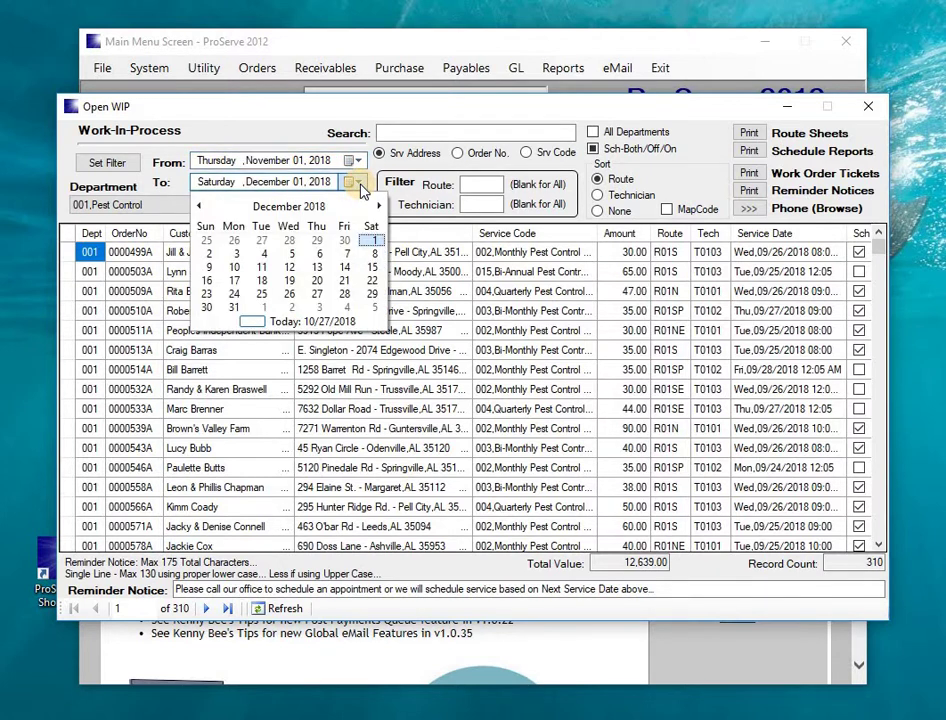
{"action": "left_click", "coordinate": [200, 212]}
{"action": "left_click", "coordinate": [320, 256]}
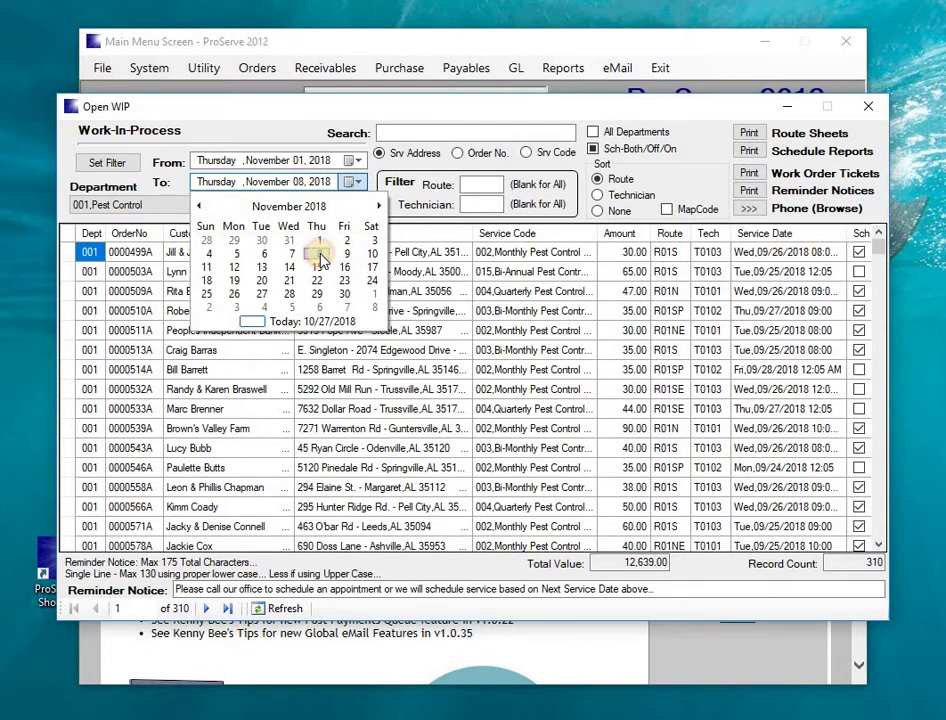
{"action": "left_click", "coordinate": [133, 170]}
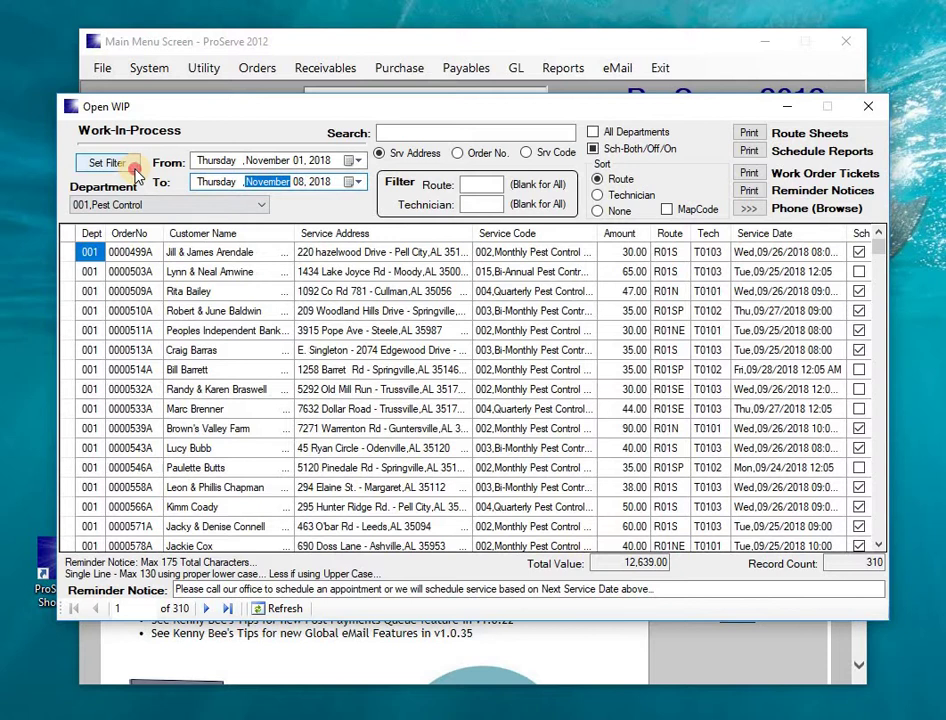
{"action": "left_click", "coordinate": [127, 205]}
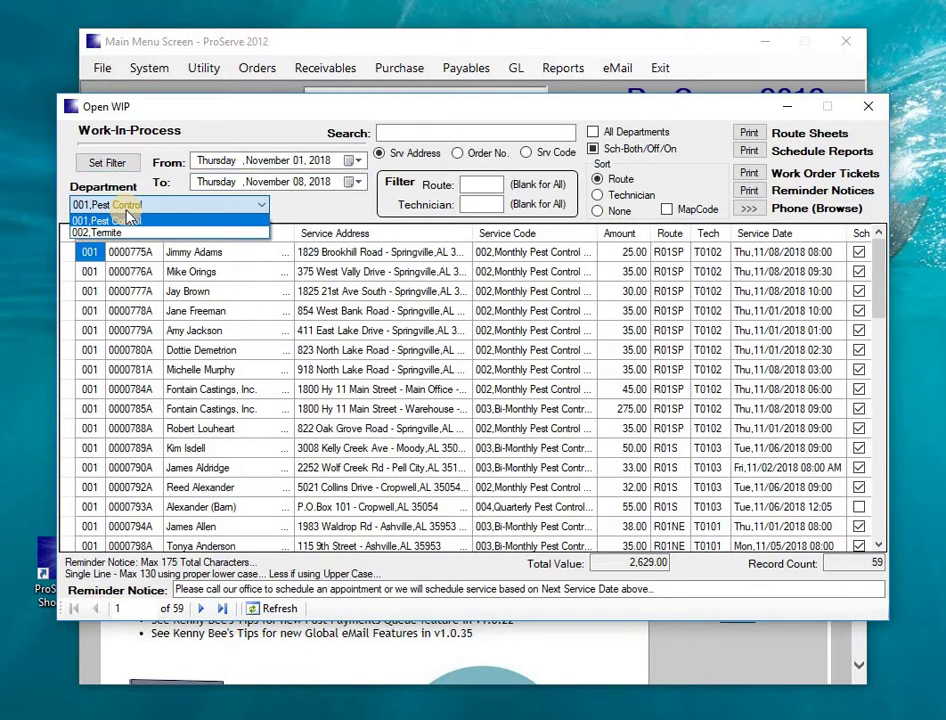
{"action": "left_click", "coordinate": [127, 218]}
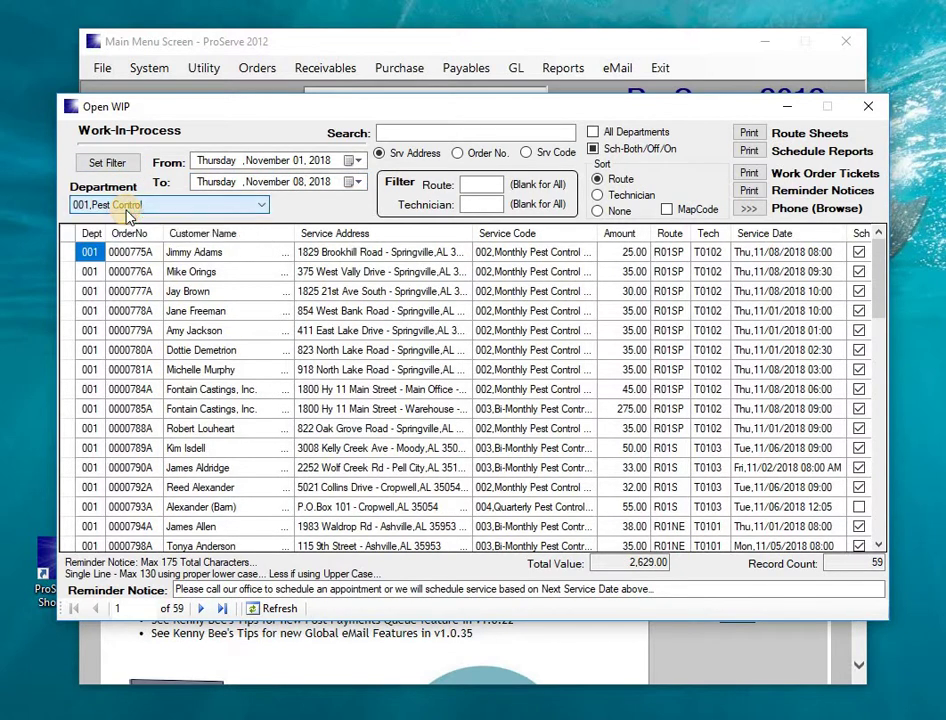
- Print route sheets for 11/01–11/08/2018 and view page 2 of the report
{"action": "left_click", "coordinate": [750, 133]}
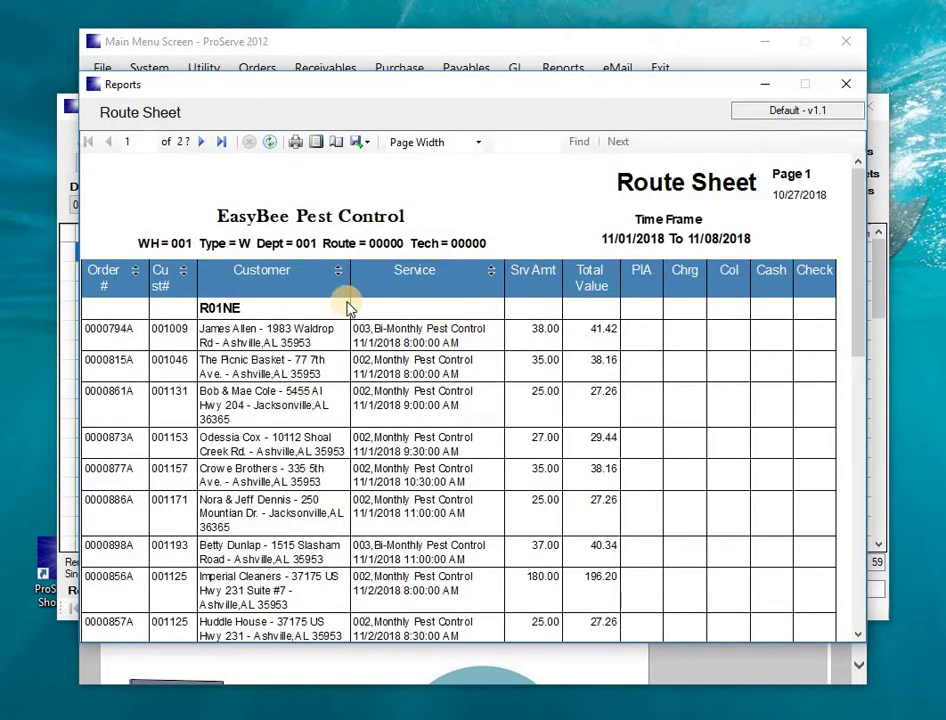
{"action": "left_click_drag", "start_coordinate": [857, 236], "coordinate": [857, 560]}
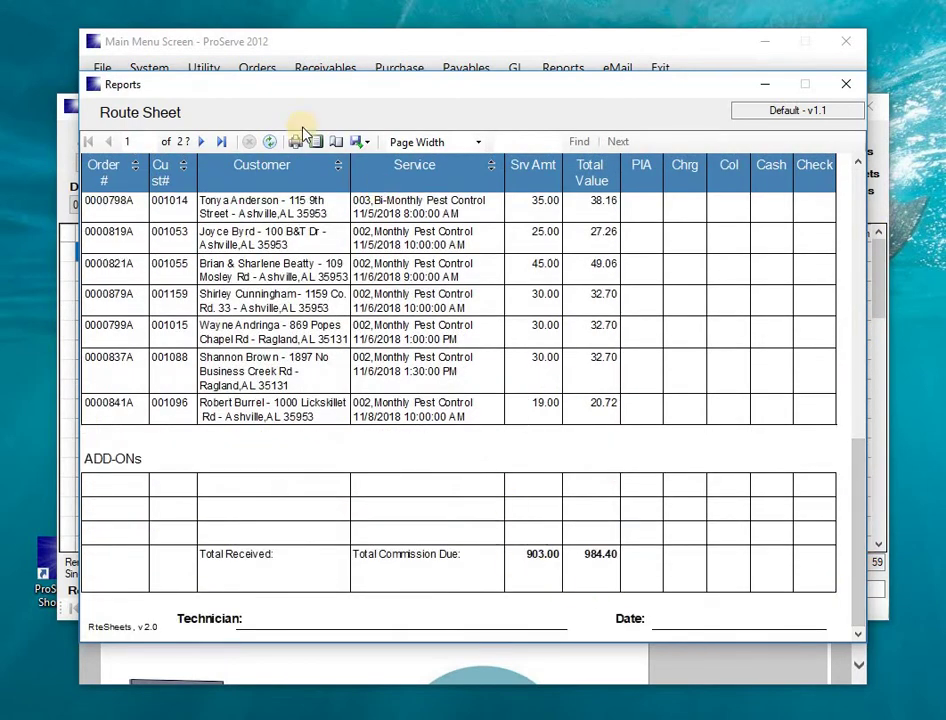
{"action": "left_click", "coordinate": [202, 143]}
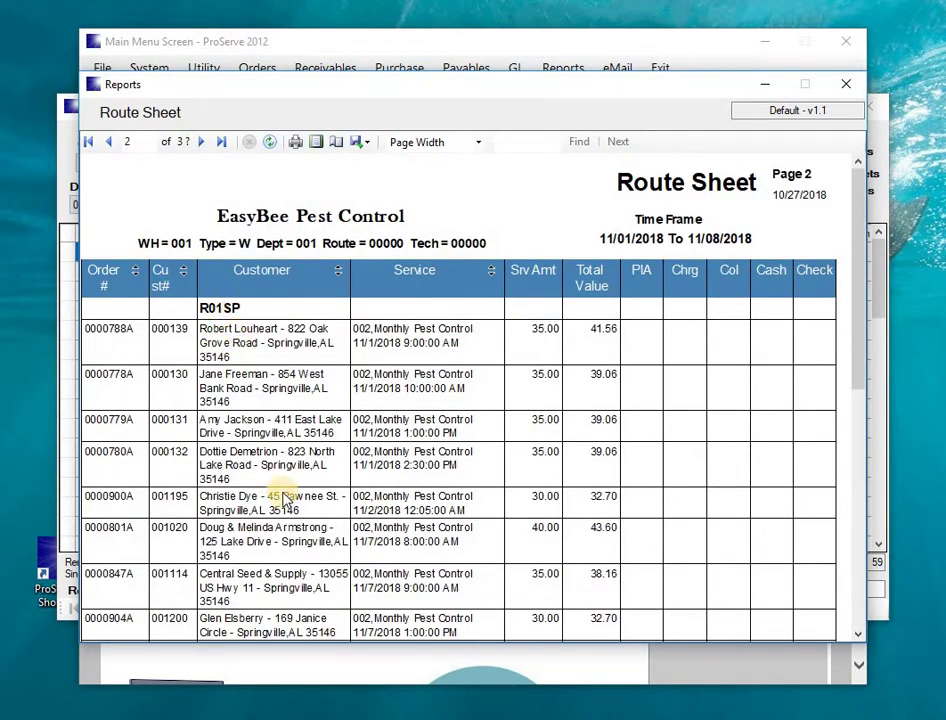
- Close the route sheet report and restore the work-in-process list's sort by route
{"action": "left_click", "coordinate": [843, 86]}
{"action": "left_click", "coordinate": [598, 196]}
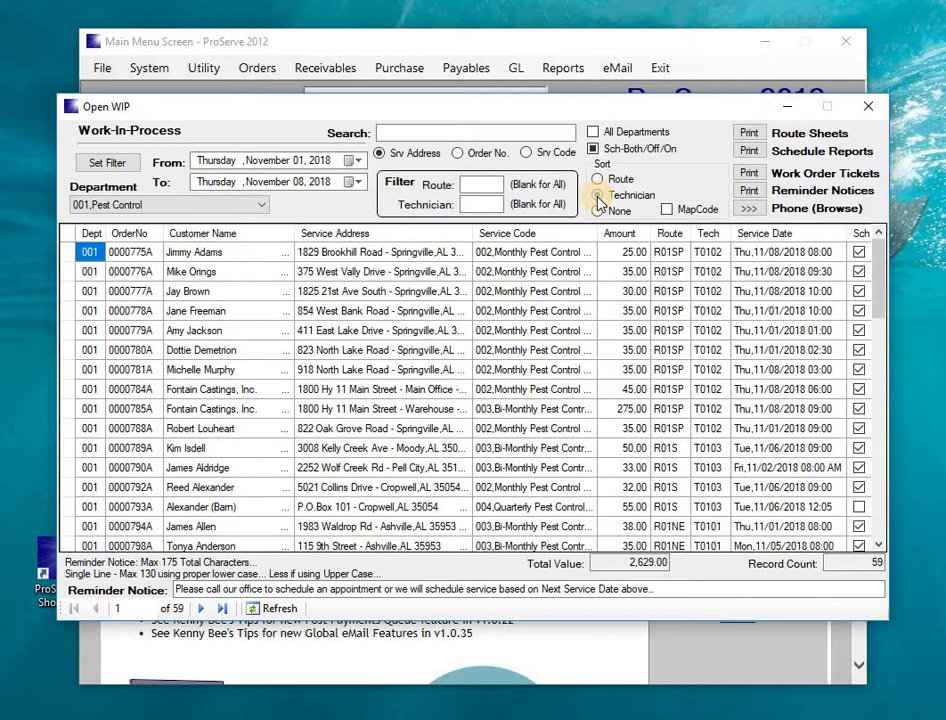
{"action": "left_click", "coordinate": [598, 179]}
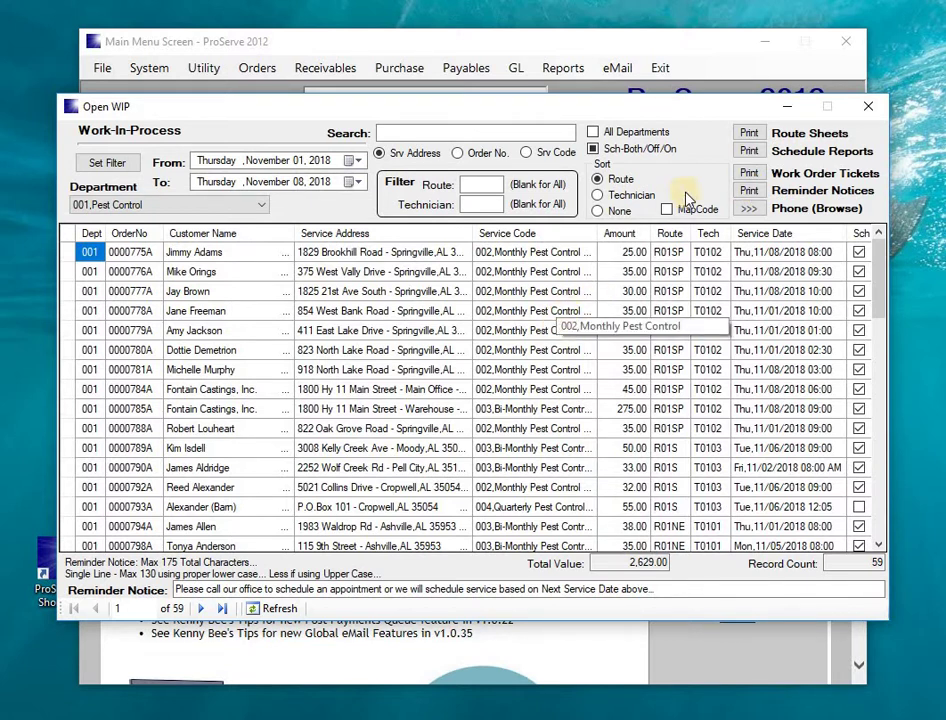
- Close the work-in-process list and open order 0000496A in Post Work Orders
{"action": "left_click", "coordinate": [866, 109]}
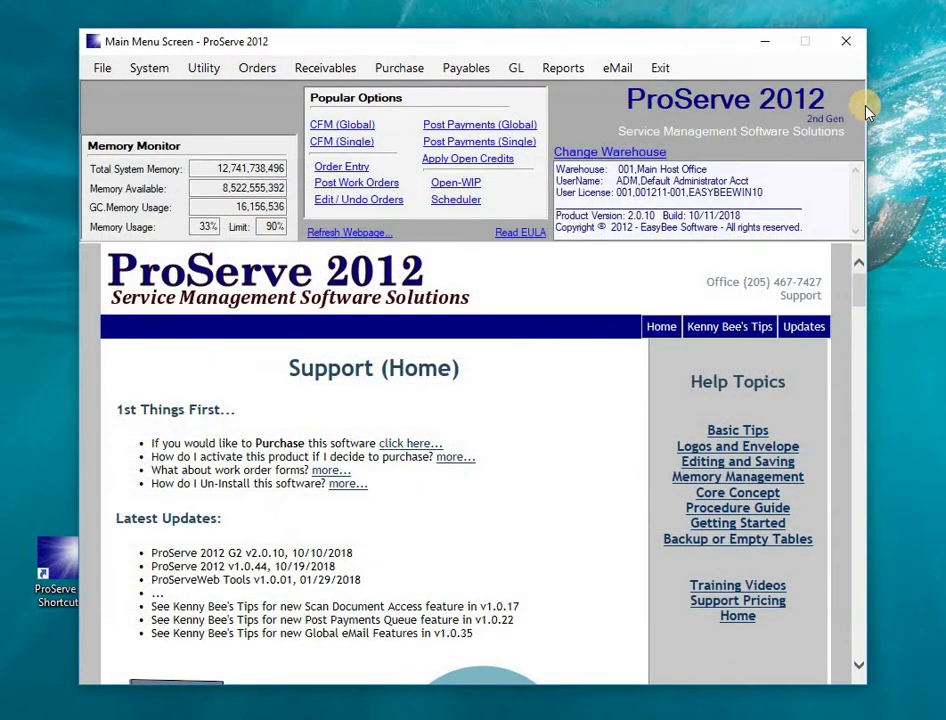
{"action": "left_click", "coordinate": [354, 186]}
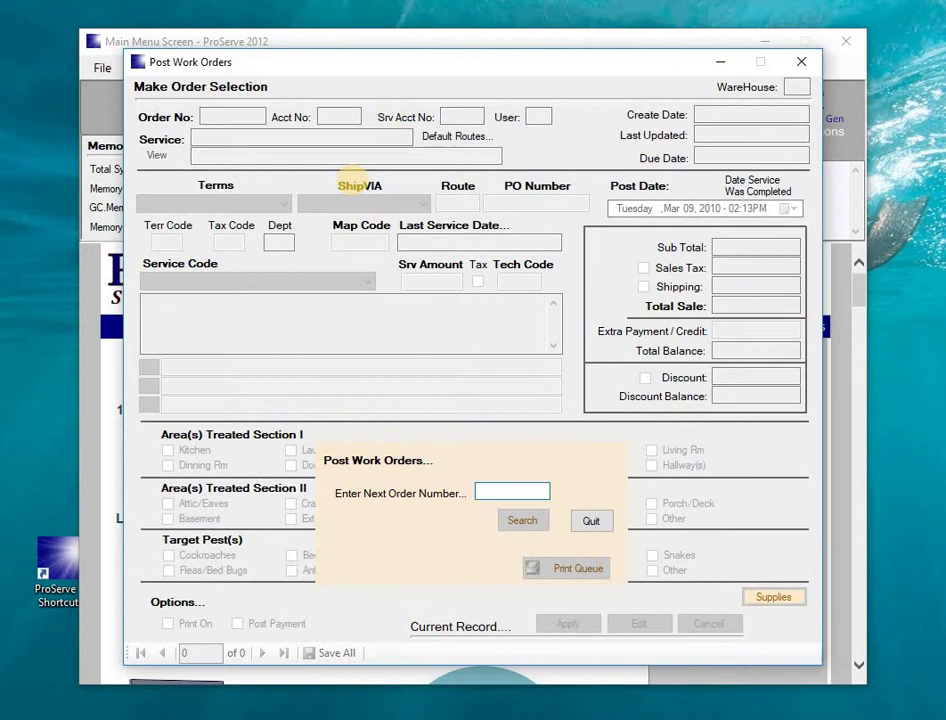
{"action": "type", "text": "1"}
{"action": "key", "text": "Tab"}
{"action": "key", "text": "Return"}
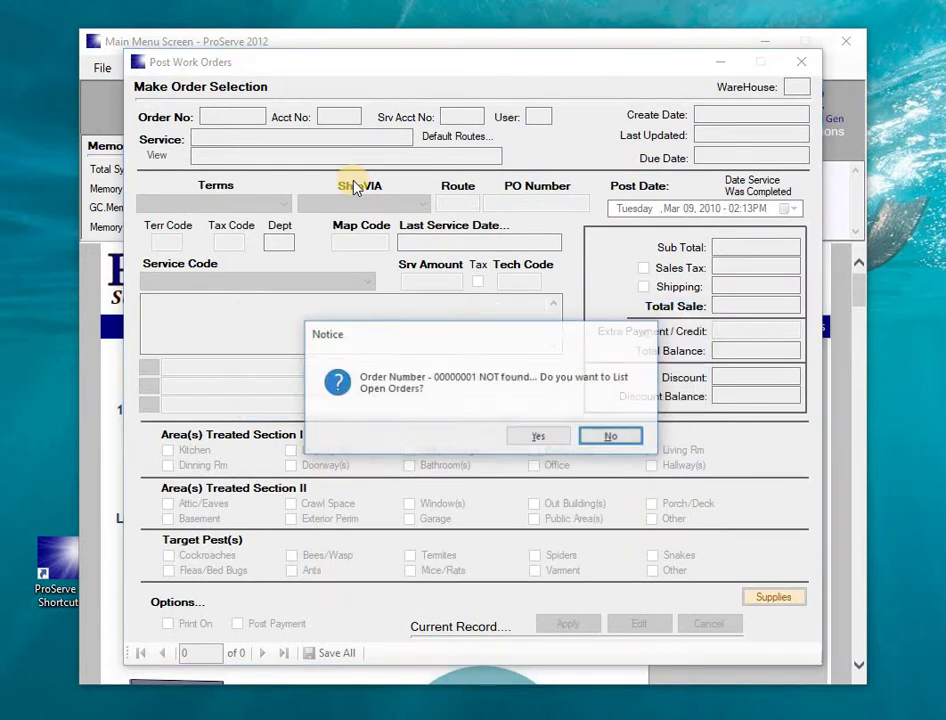
{"action": "key", "text": "y"}
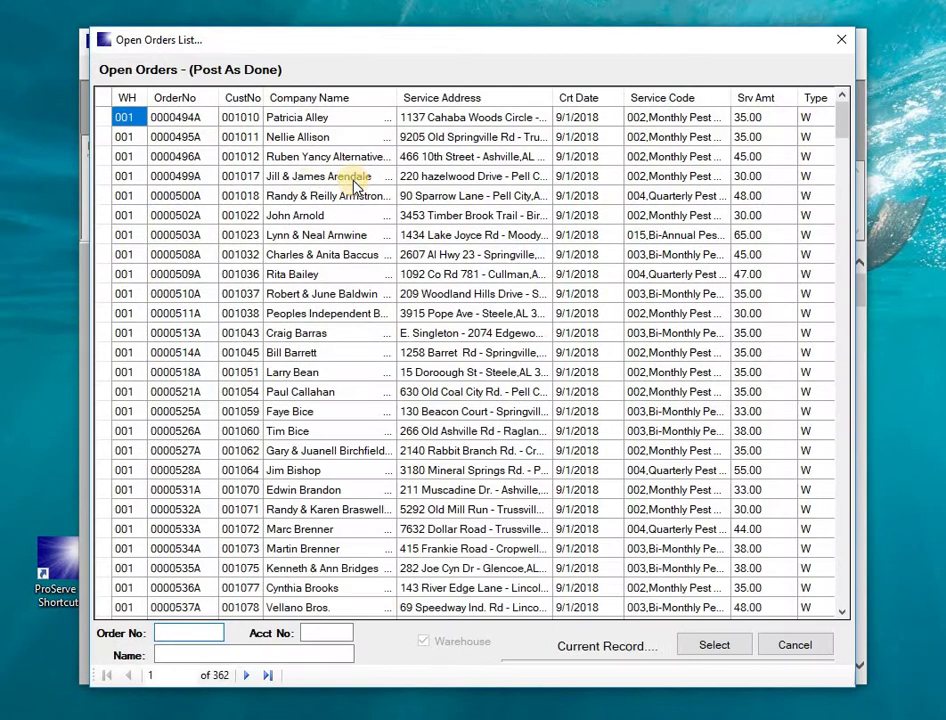
{"action": "double_click", "coordinate": [97, 157]}
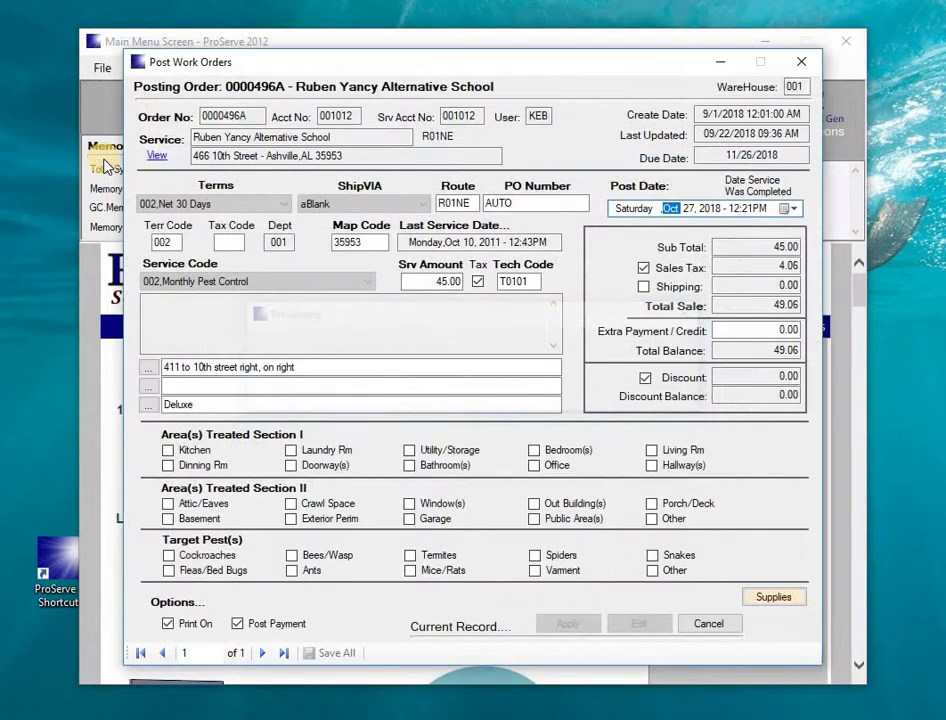
- Check laundry room, termites, Window(s), Ants and Fleas/Bed Bugs on order 0000496A
{"action": "left_click", "coordinate": [291, 451]}
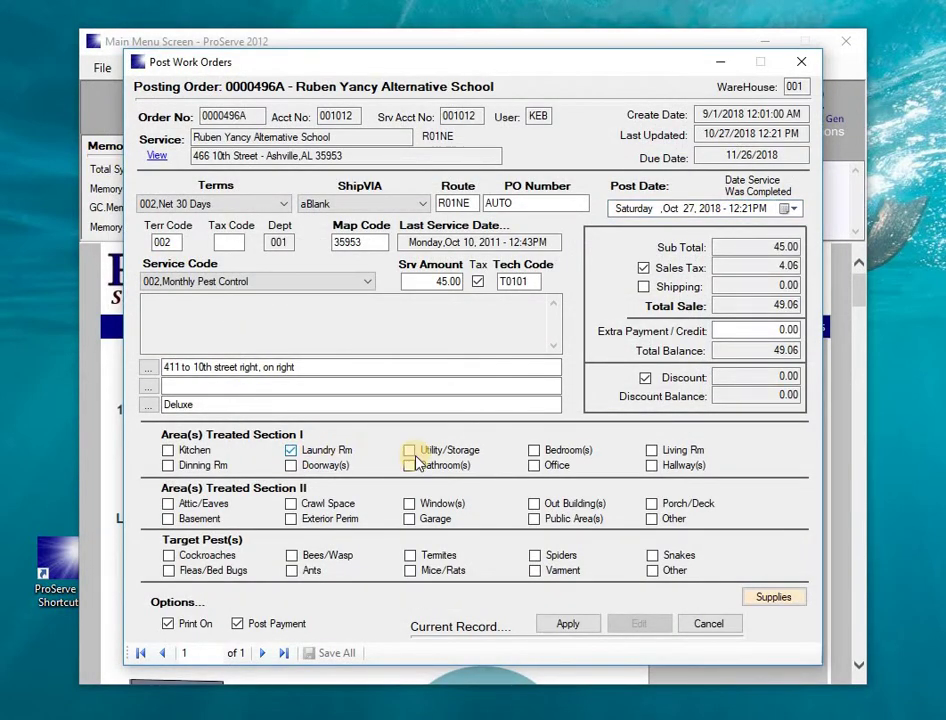
{"action": "left_click", "coordinate": [410, 505]}
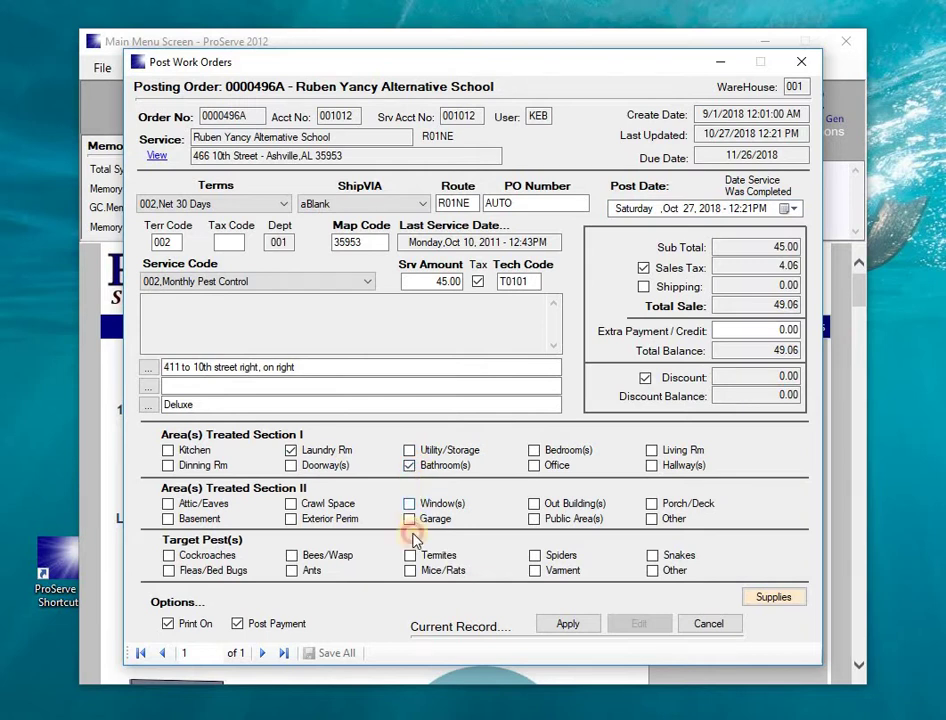
{"action": "left_click", "coordinate": [410, 556]}
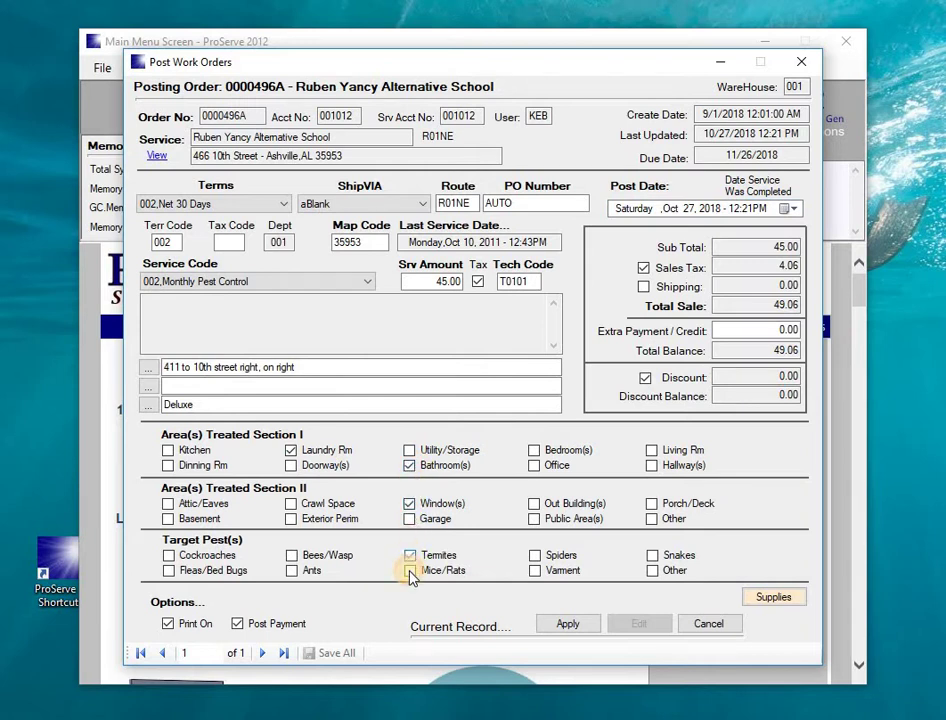
{"action": "left_click", "coordinate": [291, 571]}
{"action": "left_click", "coordinate": [186, 574]}
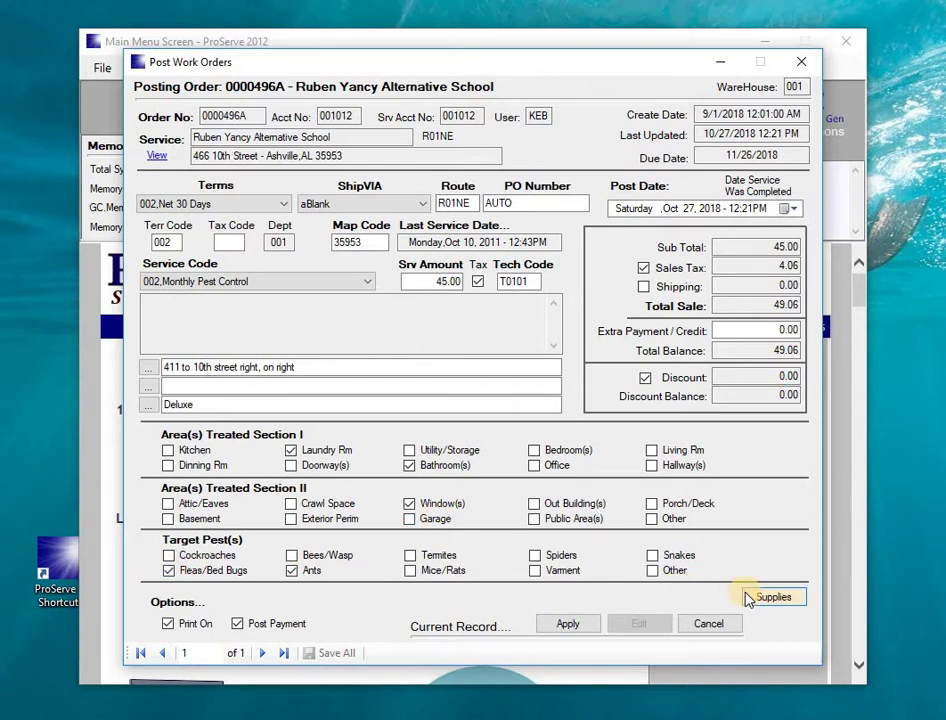
- Close the posting window and load Rolling Hills Apartments in the Customer File
{"action": "left_click", "coordinate": [803, 64]}
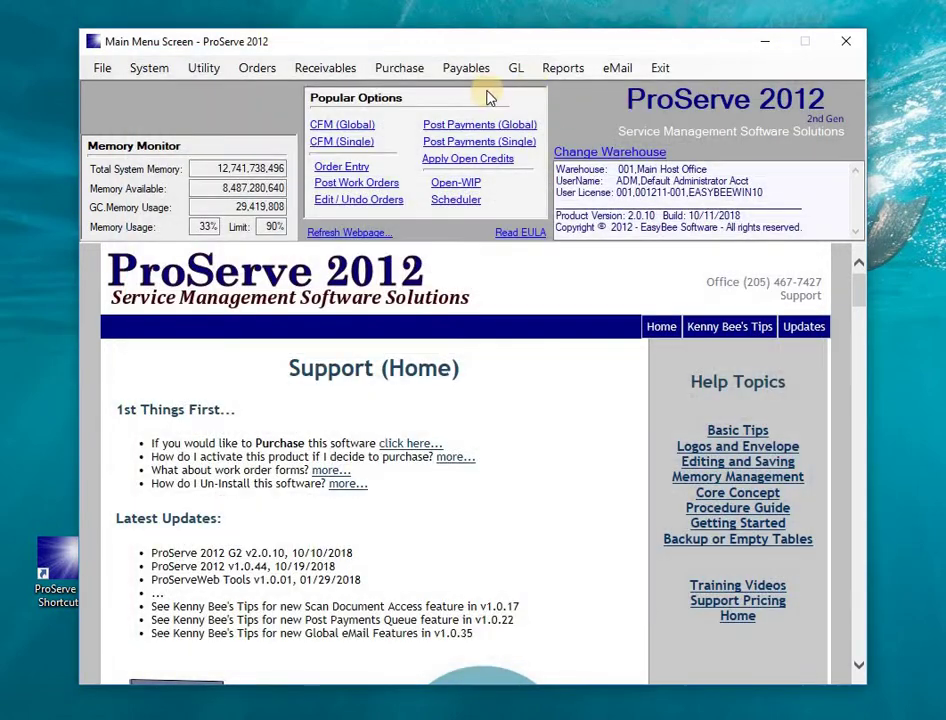
{"action": "left_click", "coordinate": [325, 68]}
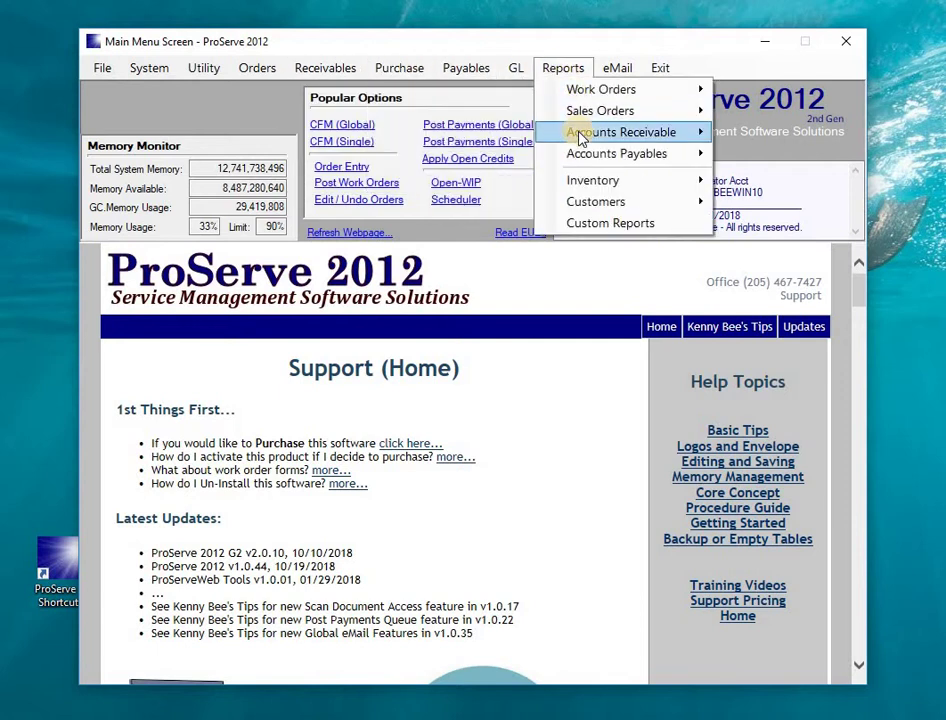
{"action": "mouse_move", "coordinate": [620, 110]}
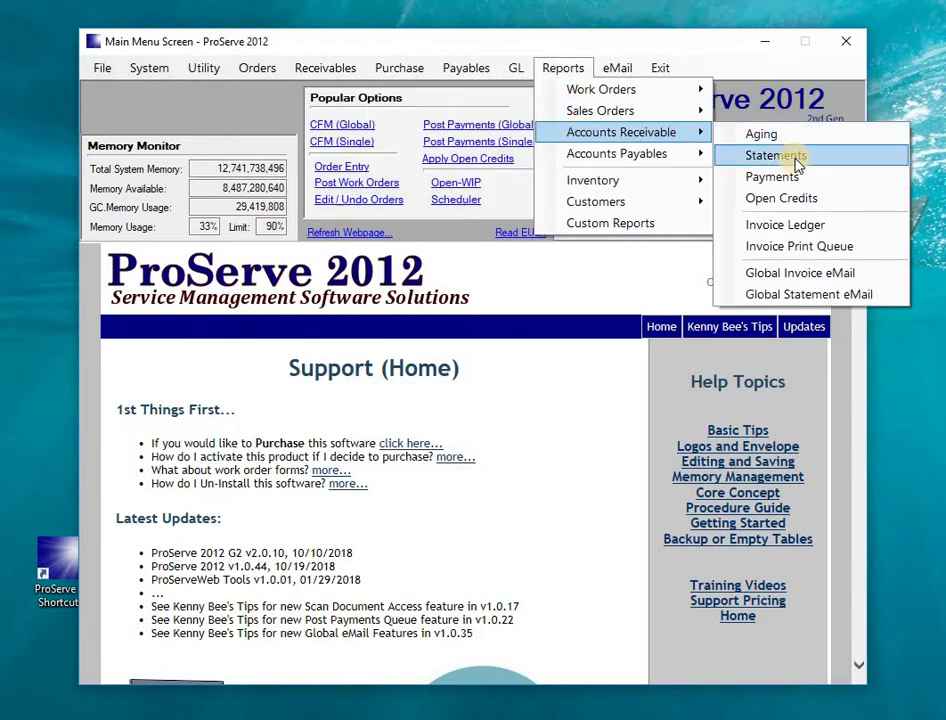
{"action": "left_click", "coordinate": [350, 144]}
{"action": "type", "text": "RO"}
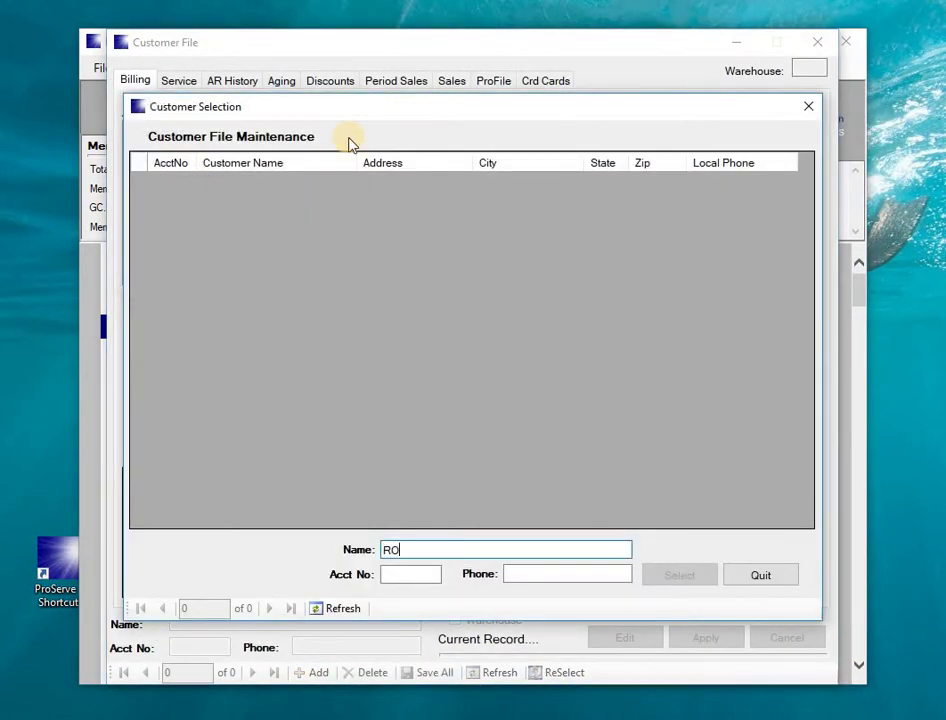
{"action": "key", "text": "Return"}
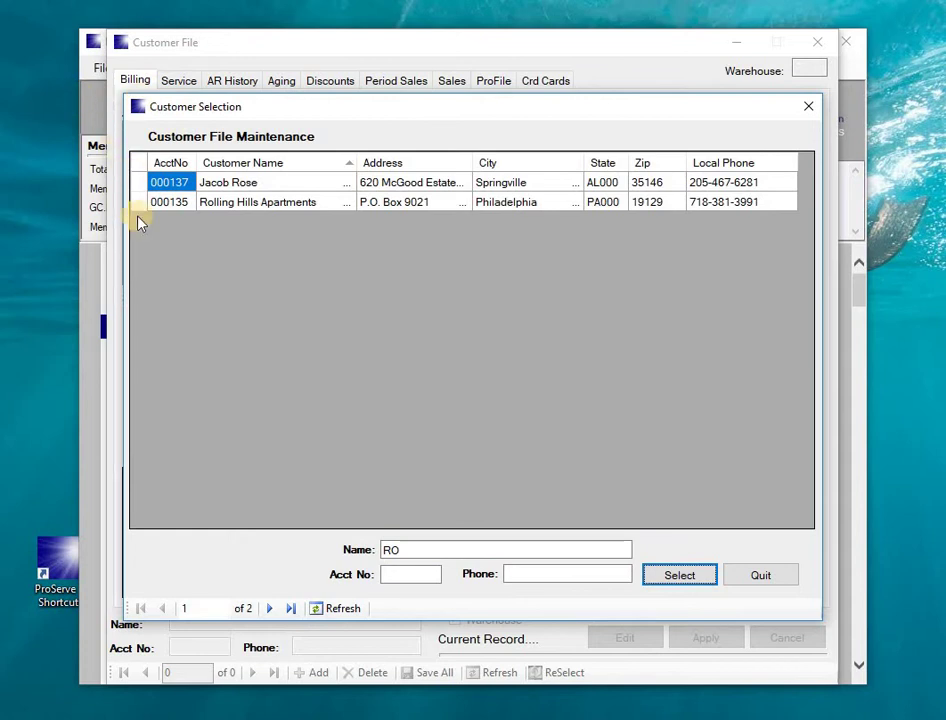
{"action": "double_click", "coordinate": [136, 202]}
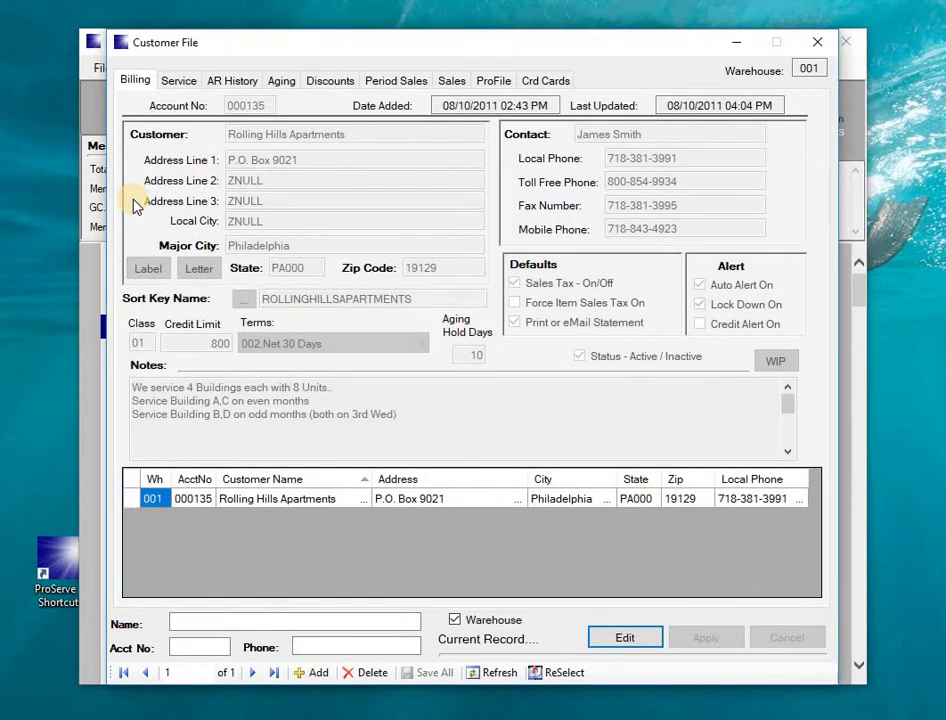
- Review the customer's AR History, Aging and Sales tabs
{"action": "left_click", "coordinate": [242, 82]}
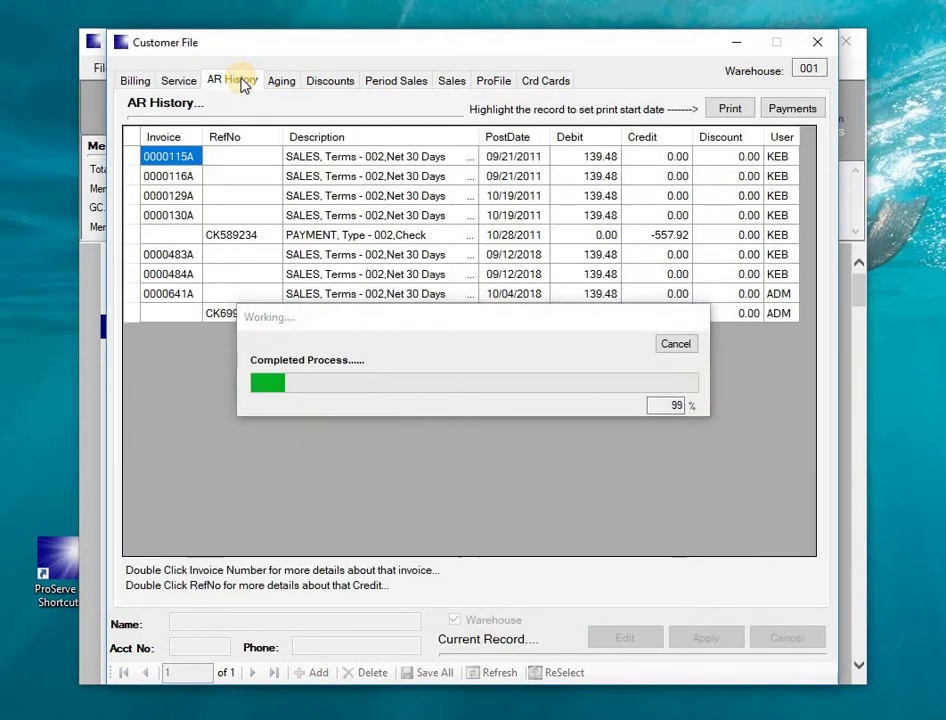
{"action": "left_click", "coordinate": [275, 83]}
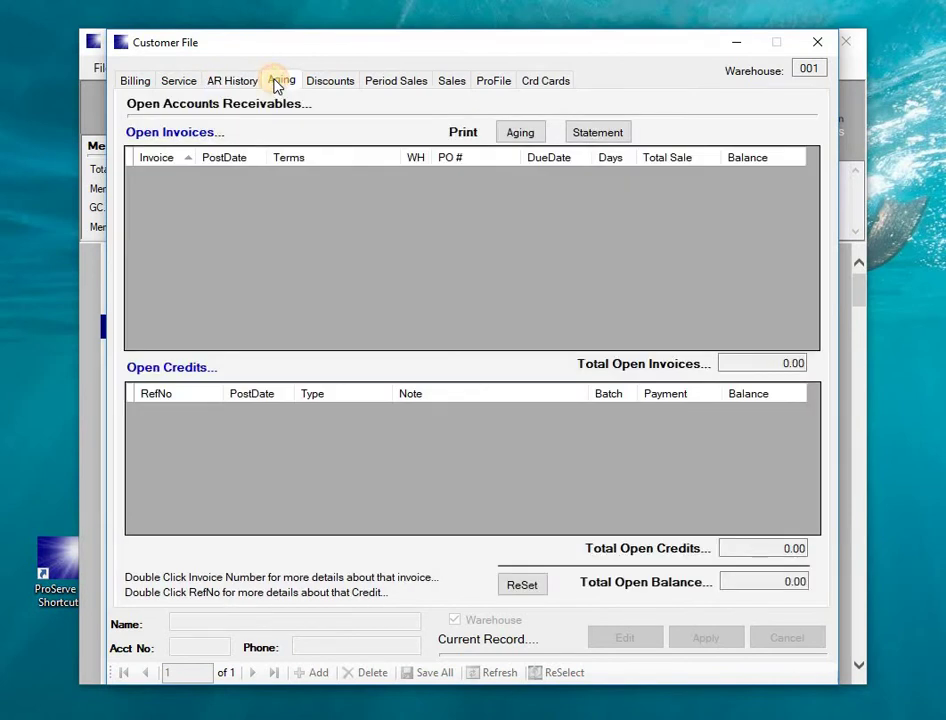
{"action": "left_click", "coordinate": [449, 80]}
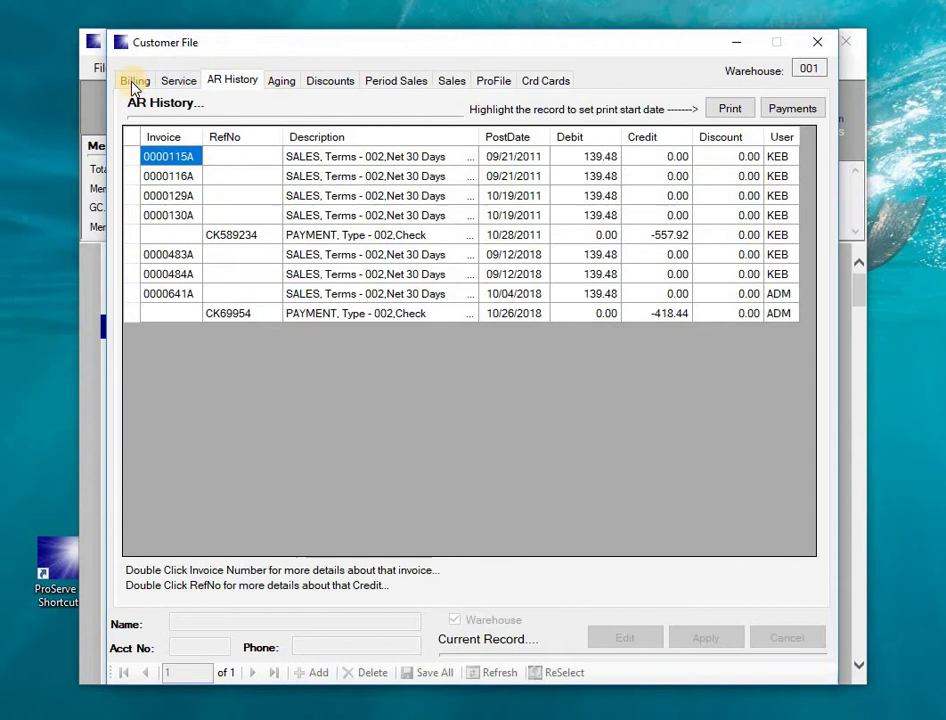
- Print invoice 0000115A from the Print Queue, then close the preview and Print Orders dialog
{"action": "double_click", "coordinate": [158, 156]}
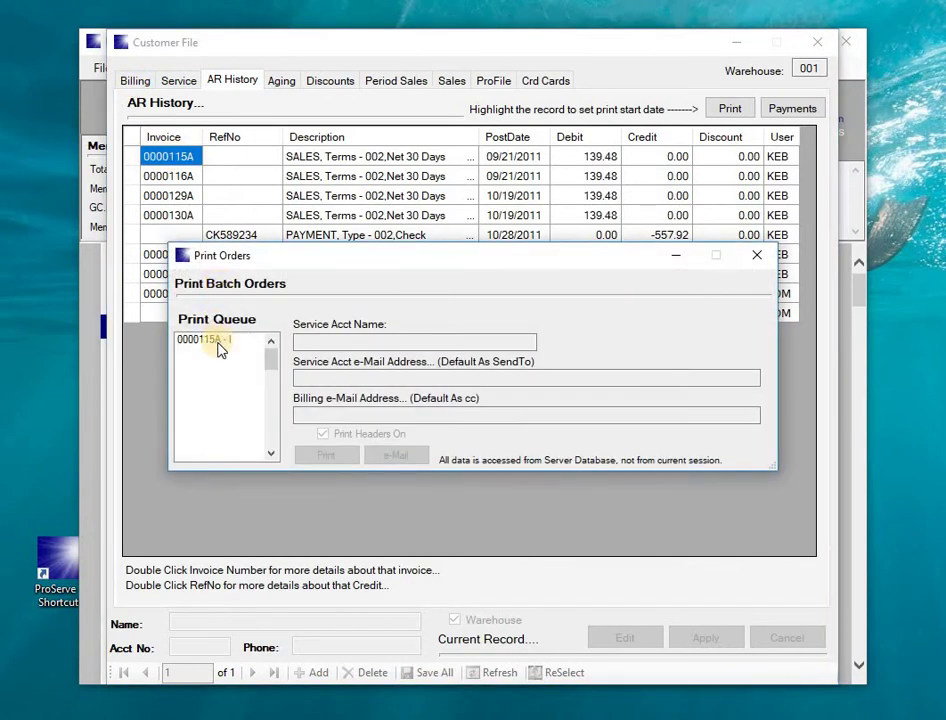
{"action": "left_click", "coordinate": [219, 343]}
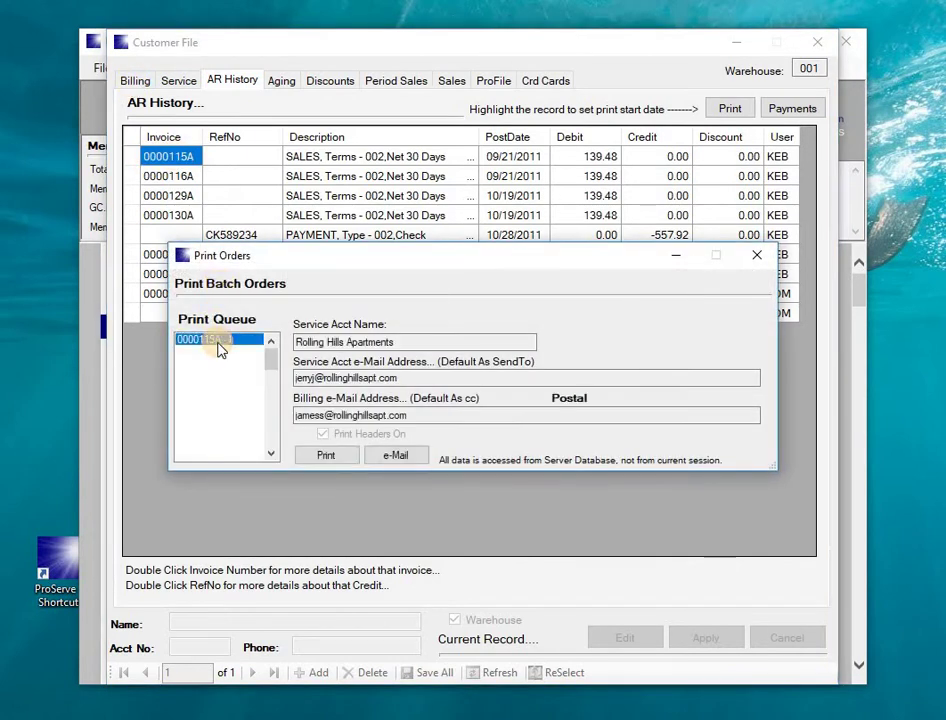
{"action": "left_click", "coordinate": [312, 462]}
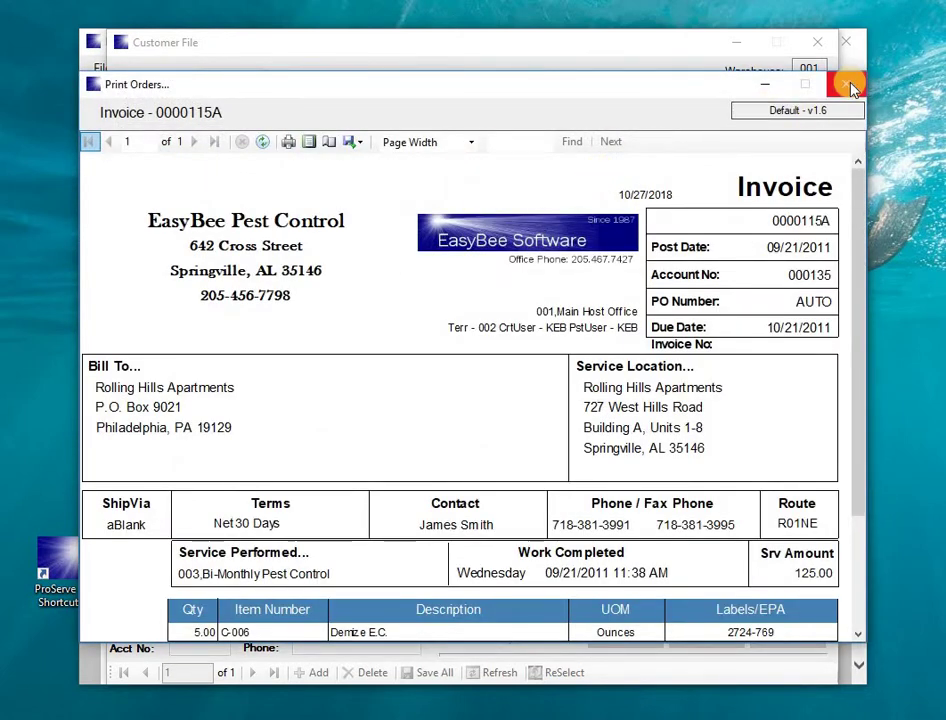
{"action": "left_click", "coordinate": [849, 87]}
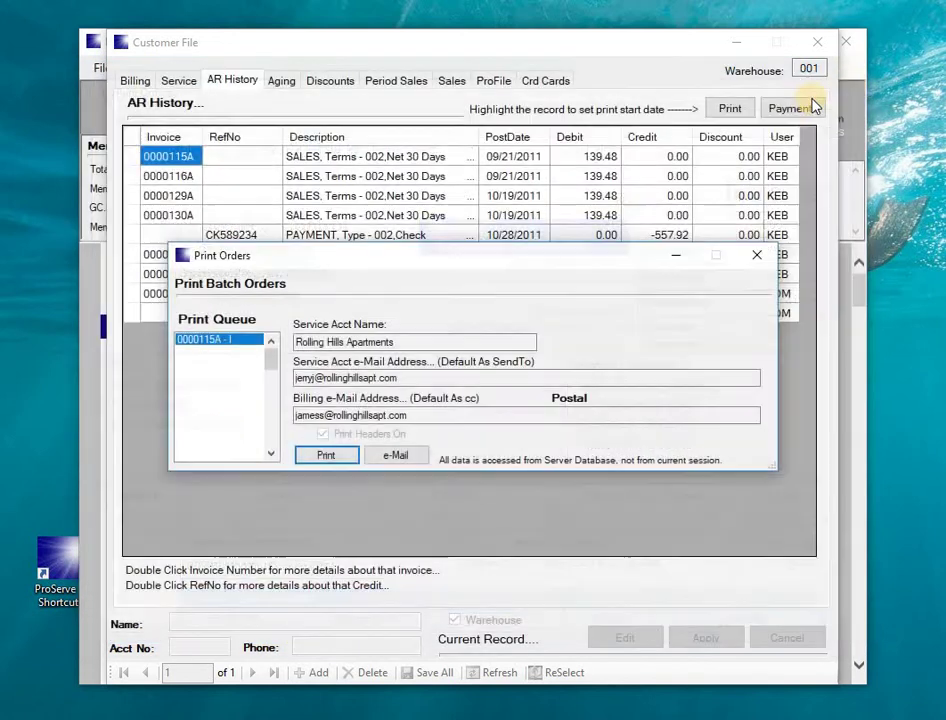
{"action": "left_click", "coordinate": [759, 256]}
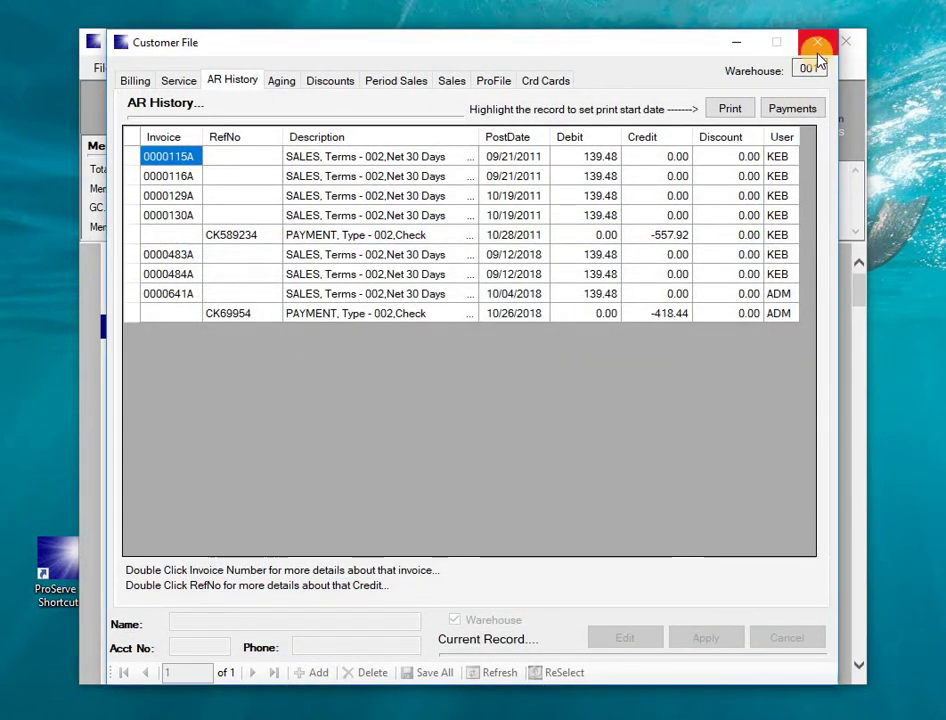
- Close the Rolling Hills Apartments customer file
{"action": "left_click", "coordinate": [817, 48]}
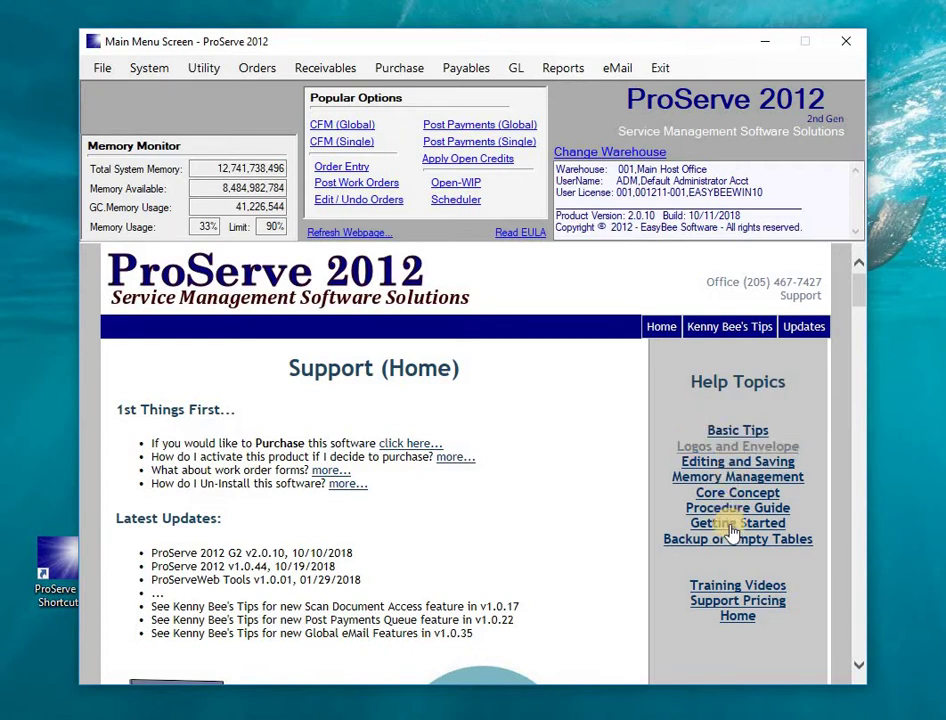
- Look over the Training Videos help page, then move to the Updates page
{"action": "left_click", "coordinate": [735, 588]}
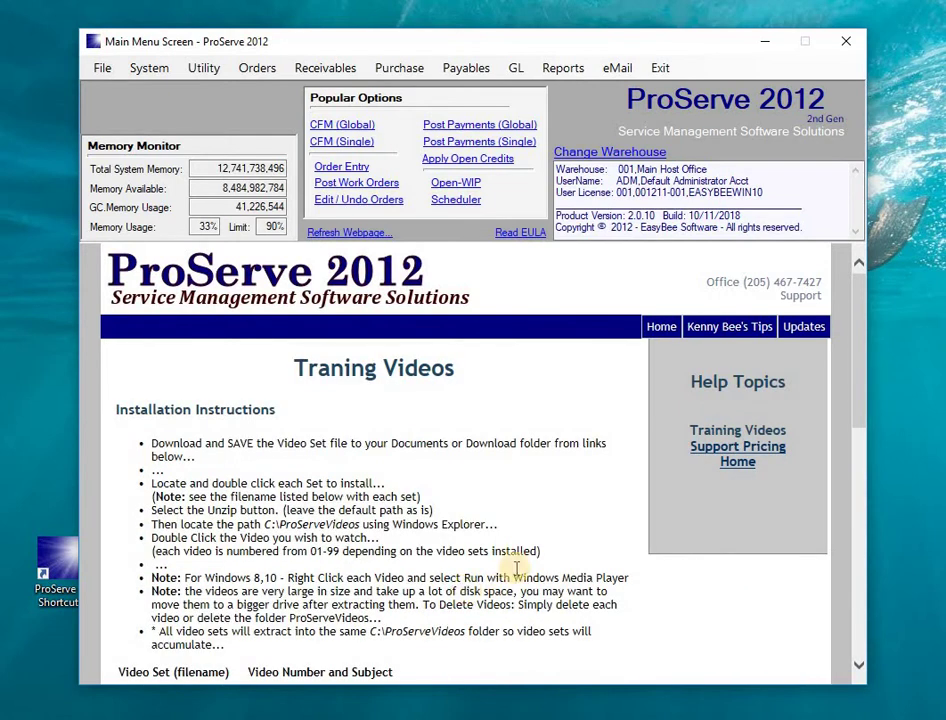
{"action": "mouse_move", "coordinate": [862, 374]}
{"action": "left_mouse_down"}
{"action": "mouse_move", "coordinate": [858, 300]}
{"action": "mouse_move", "coordinate": [864, 475]}
{"action": "mouse_move", "coordinate": [857, 265]}
{"action": "left_mouse_up"}
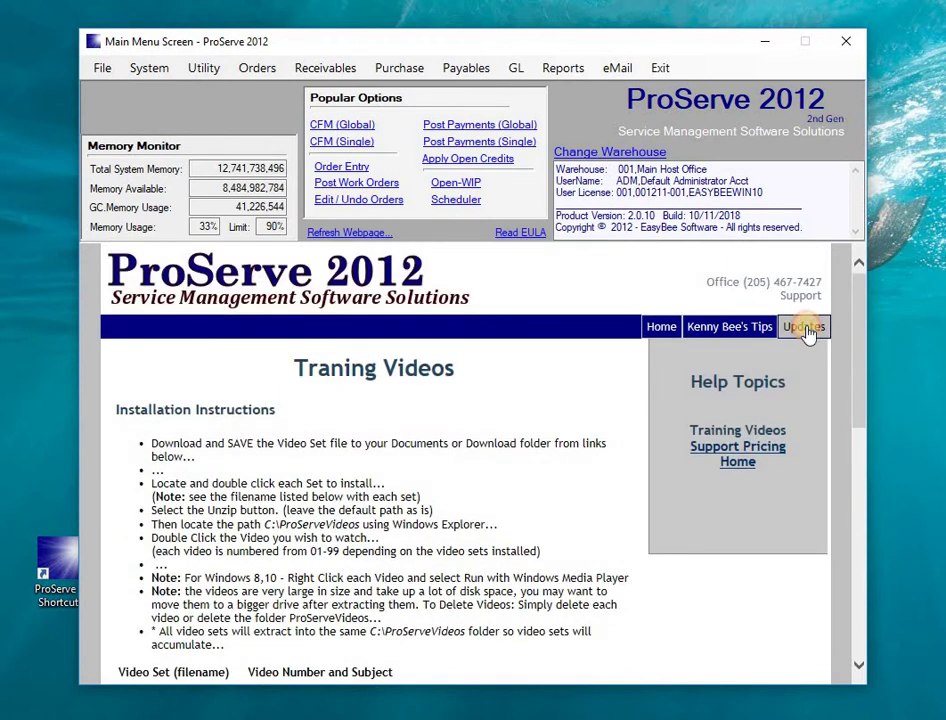
{"action": "left_click", "coordinate": [808, 332]}
{"action": "left_click_drag", "start_coordinate": [855, 359], "coordinate": [857, 425]}
- Answer Yes to confirm the G2 version, then return to Support Home
{"action": "left_click", "coordinate": [351, 487]}
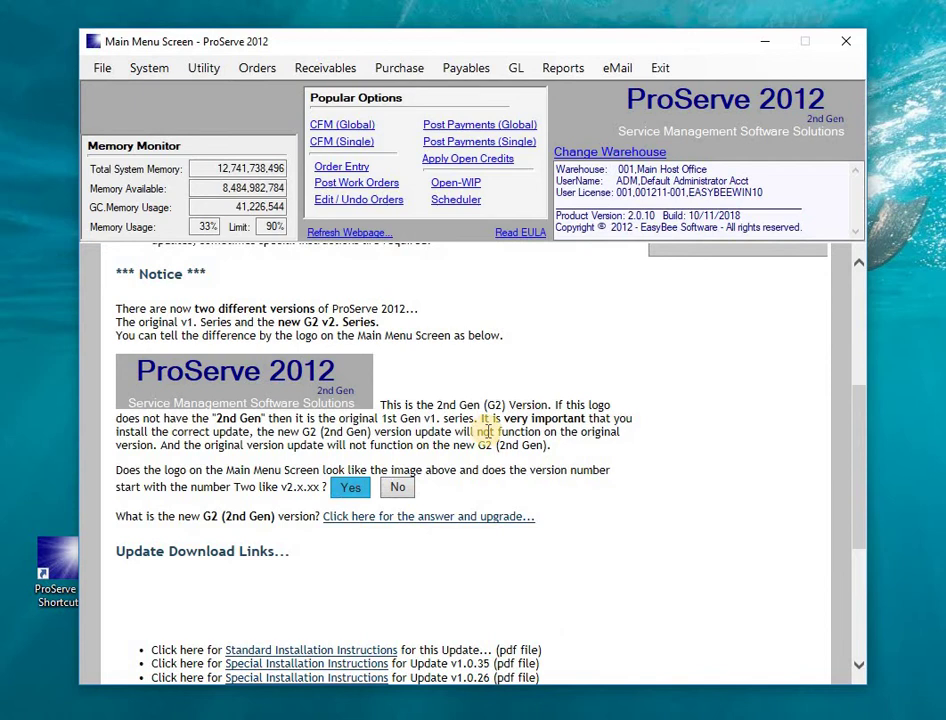
{"action": "left_click", "coordinate": [862, 357]}
{"action": "left_click", "coordinate": [856, 452]}
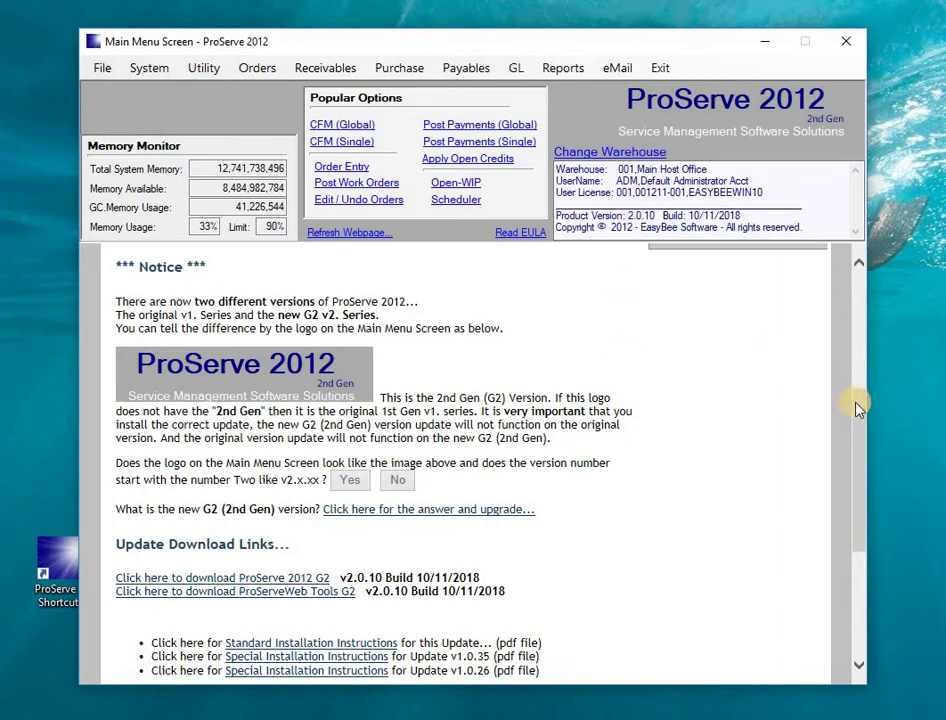
{"action": "left_click_drag", "start_coordinate": [853, 328], "coordinate": [852, 256]}
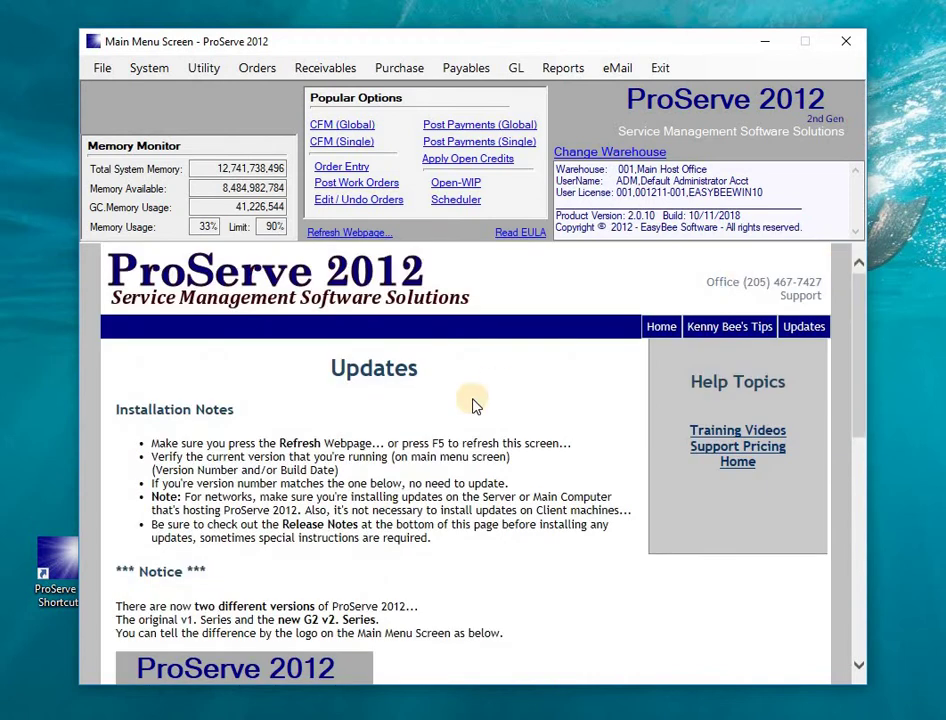
{"action": "left_click", "coordinate": [658, 330]}
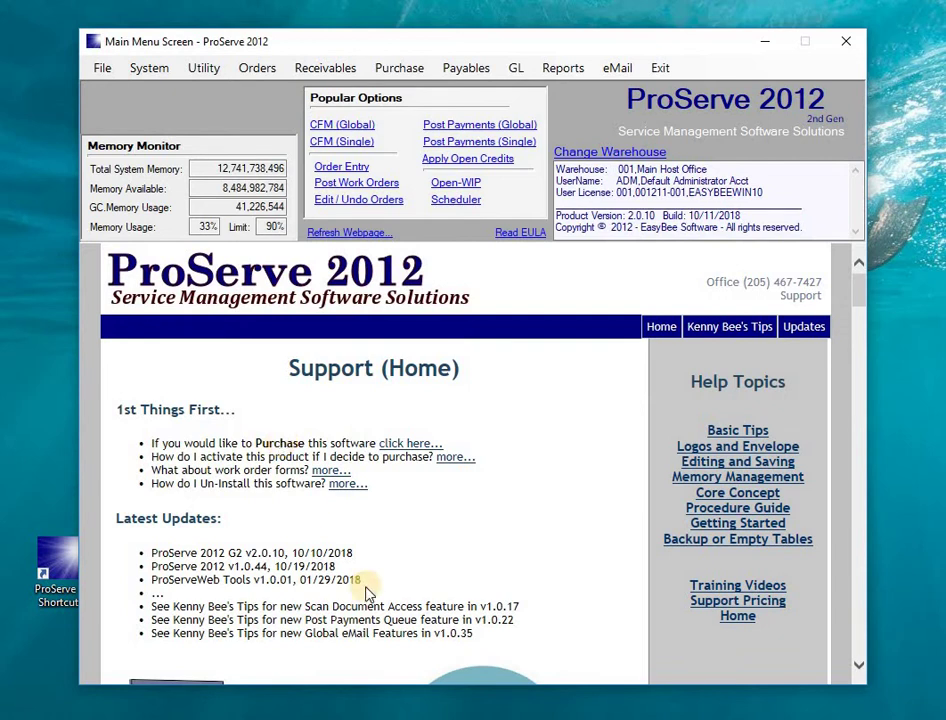
{"action": "left_click", "coordinate": [703, 586]}
- Open the Support Pricing topic to show EasyBee's service rates in Edge
{"action": "left_click", "coordinate": [716, 608]}
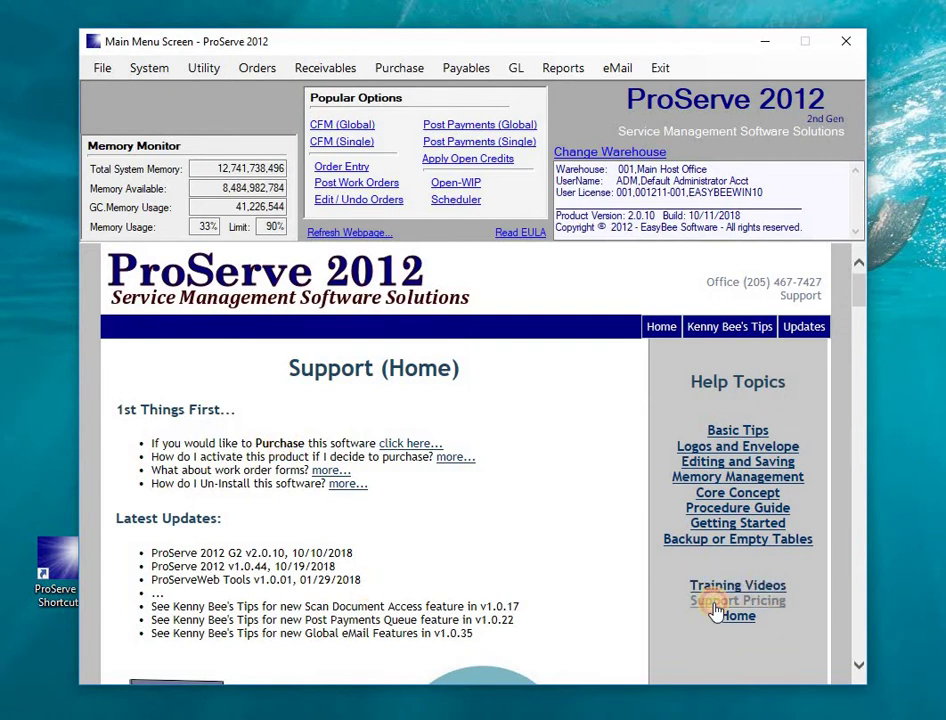